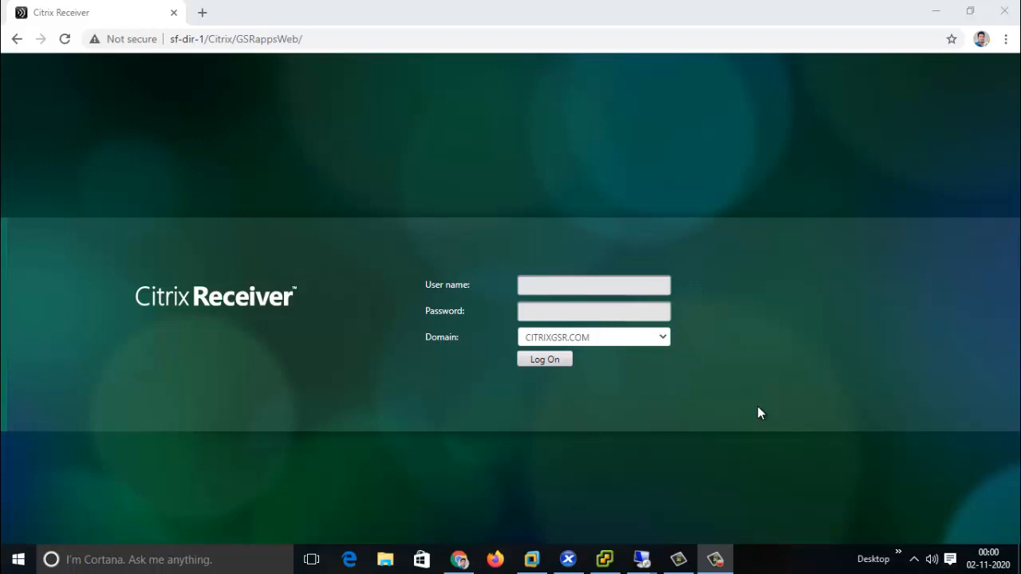
Log on to the GSRapps store with the account's user name and password and view its published apps and desktops
{"action": "left_click", "coordinate": [580, 285]}
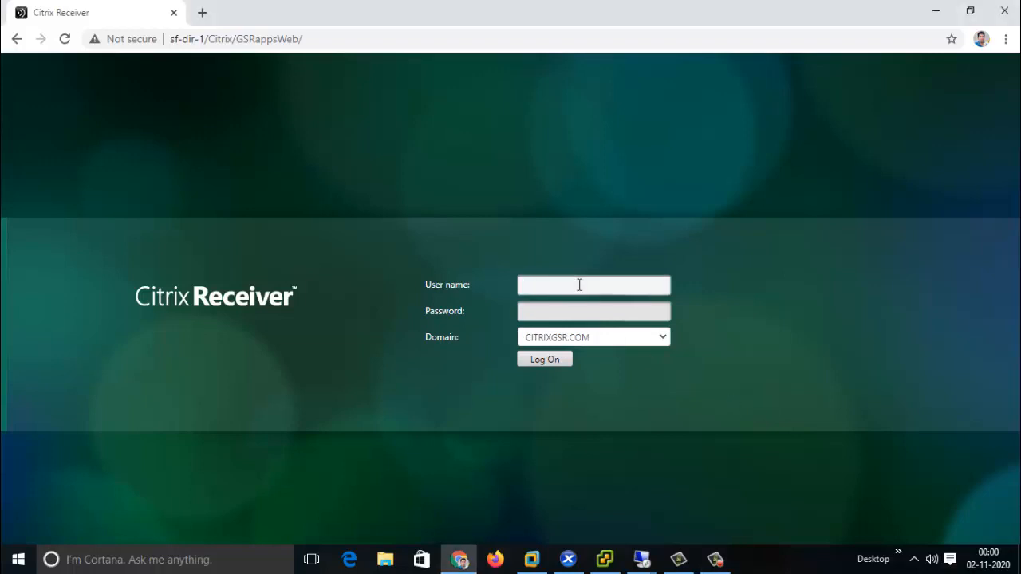
{"action": "type", "text": "SIVA"}
{"action": "key", "text": "Tab"}
{"action": "type", "text": "••"}
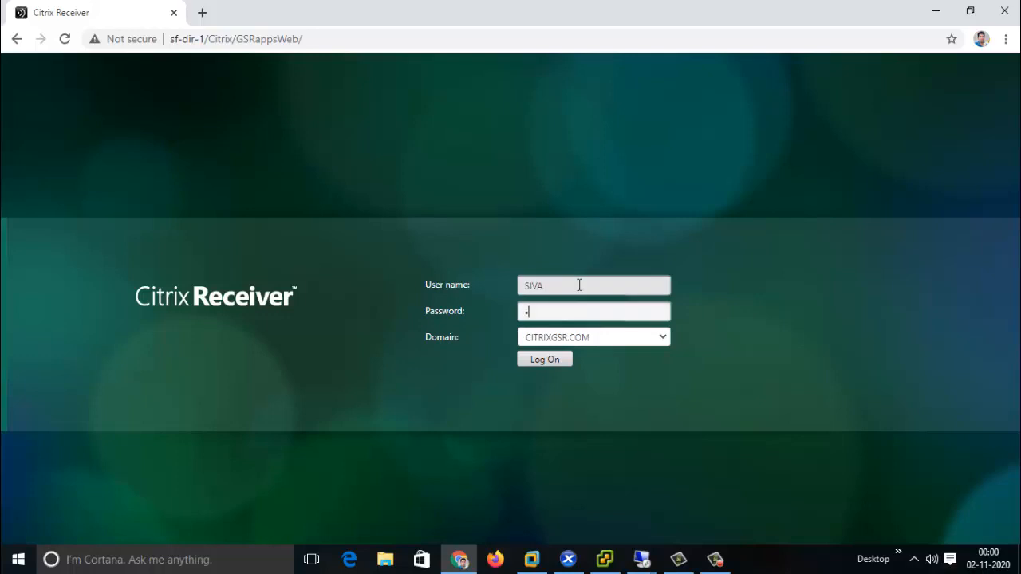
{"action": "type", "text": "•••••••"}
{"action": "key", "text": "Return"}
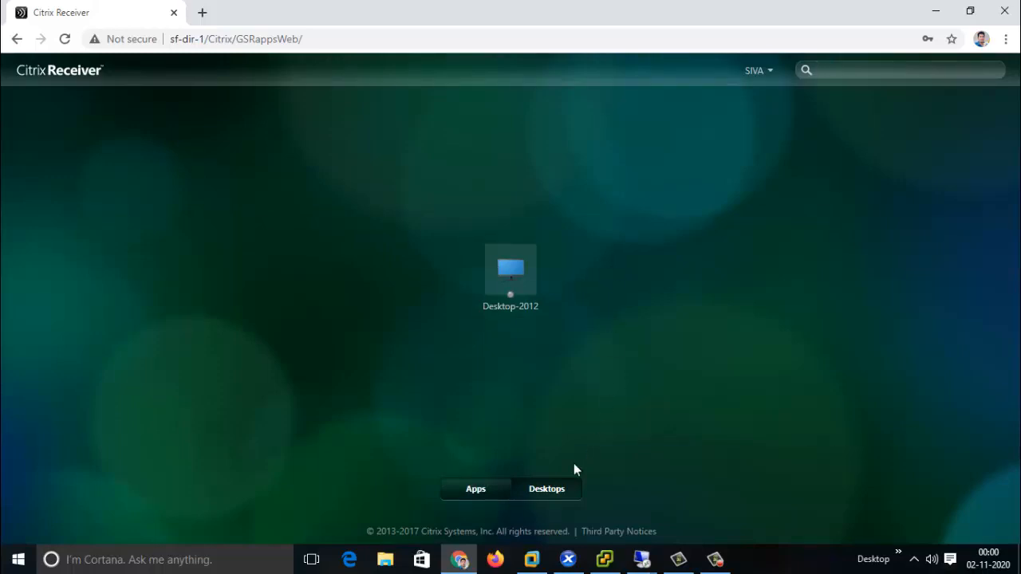
{"action": "left_click", "coordinate": [479, 490]}
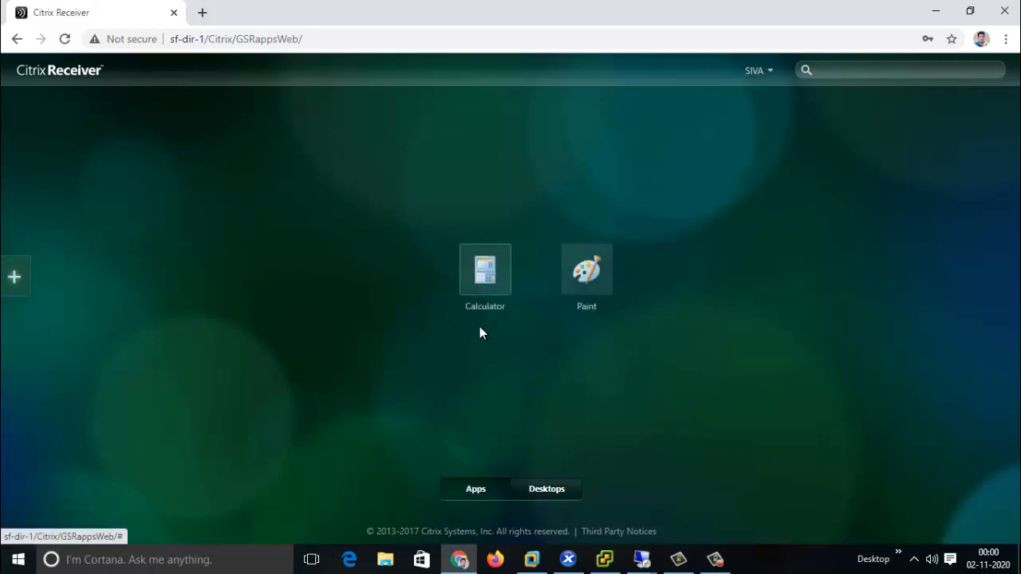
{"action": "left_click", "coordinate": [554, 497]}
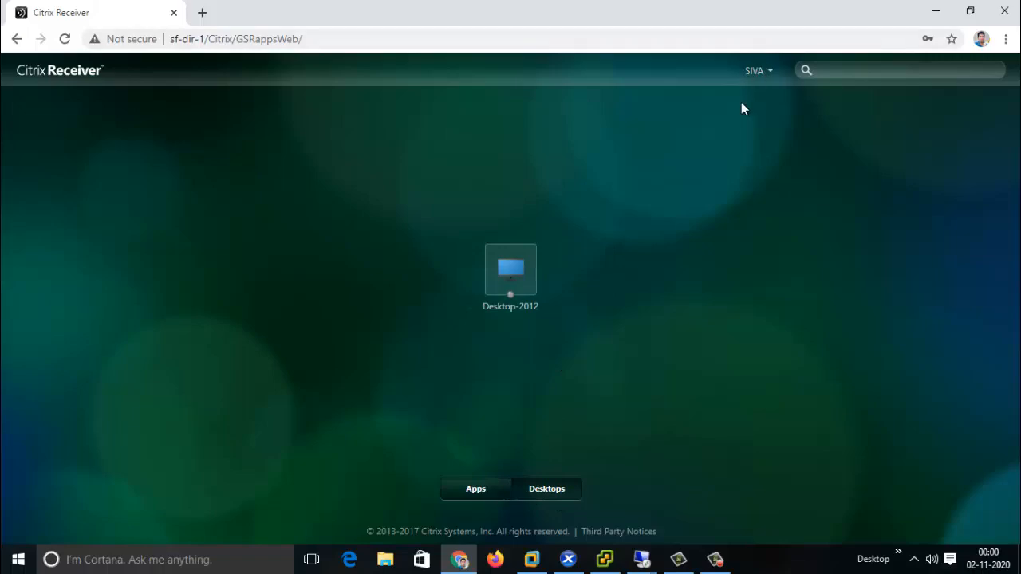
Switch to the SF-DIR-1-C remote session and stop the Citrix Credential Wallet service
{"action": "mouse_move", "coordinate": [641, 559]}
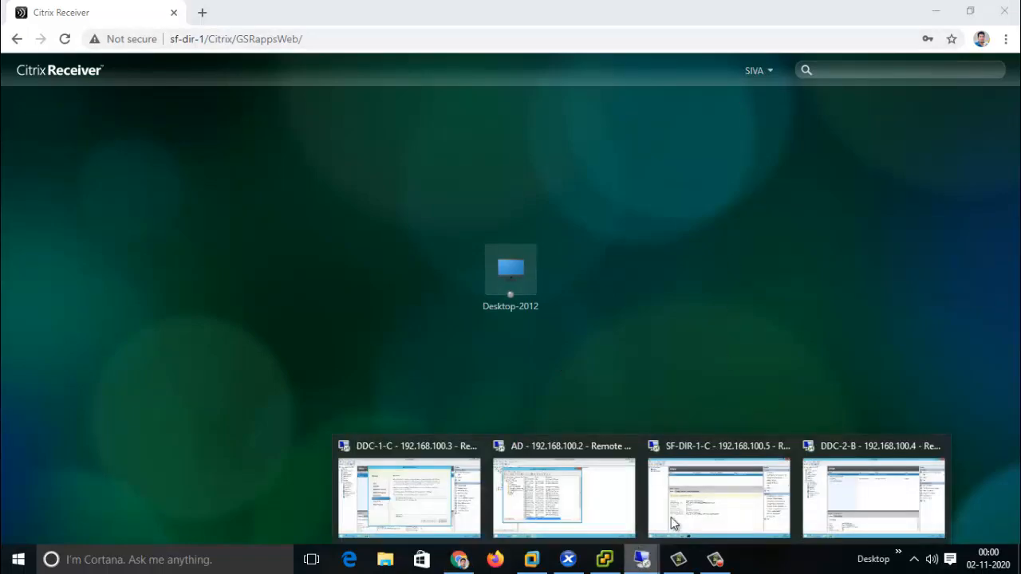
{"action": "left_click", "coordinate": [722, 474]}
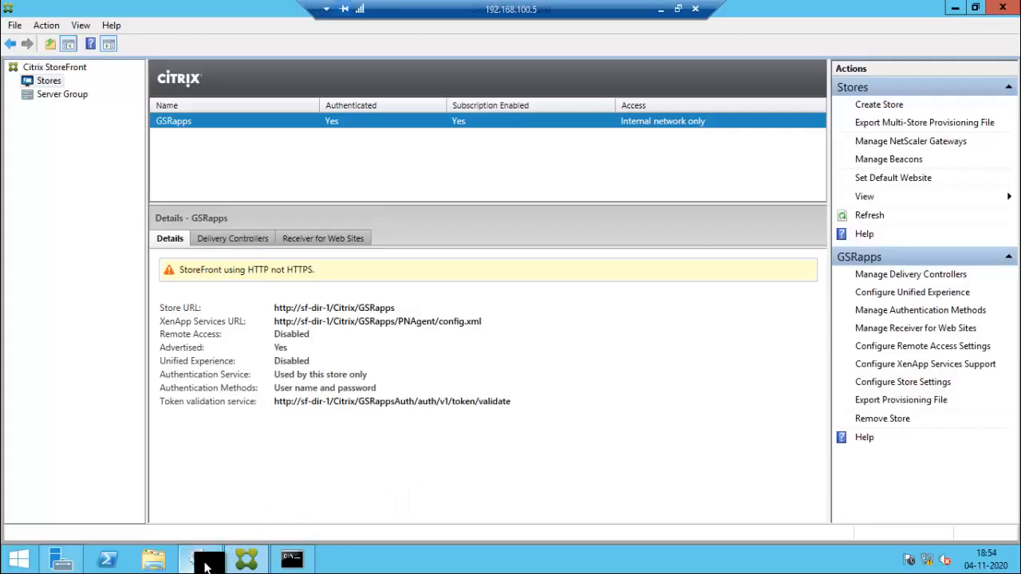
{"action": "left_click", "coordinate": [204, 561]}
{"action": "left_click", "coordinate": [349, 287]}
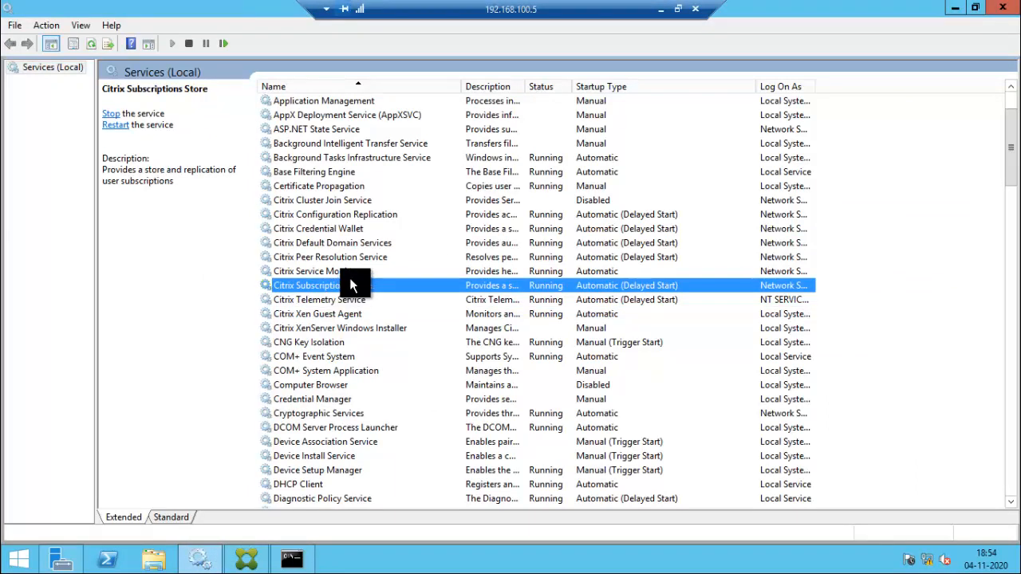
{"action": "left_click", "coordinate": [343, 230]}
{"action": "right_click", "coordinate": [343, 231]}
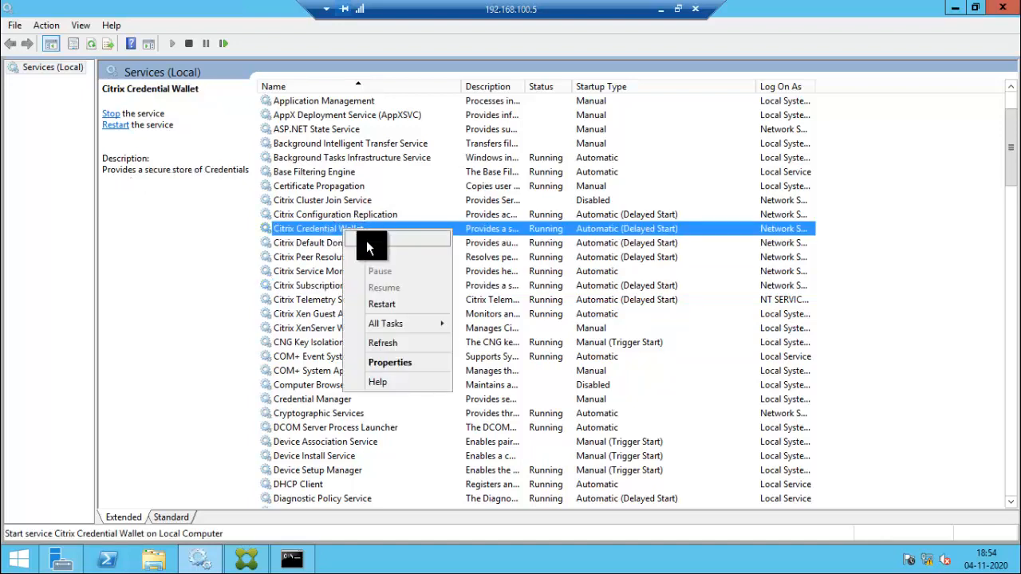
{"action": "left_click", "coordinate": [368, 253]}
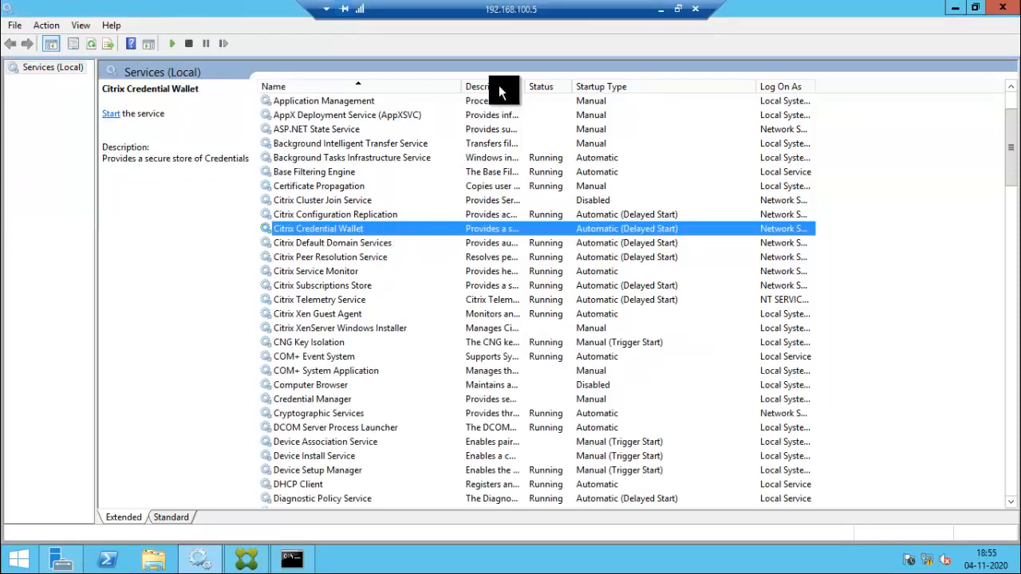
Return to Citrix Receiver in the browser, log off the current user and reopen the logon page
{"action": "left_click", "coordinate": [662, 10]}
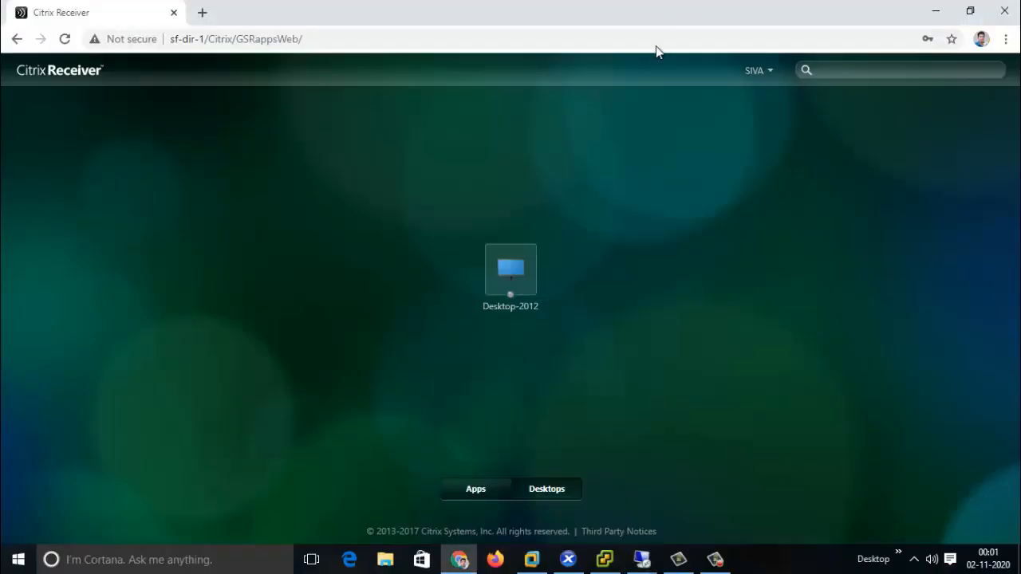
{"action": "left_click", "coordinate": [756, 71]}
{"action": "left_click", "coordinate": [694, 128]}
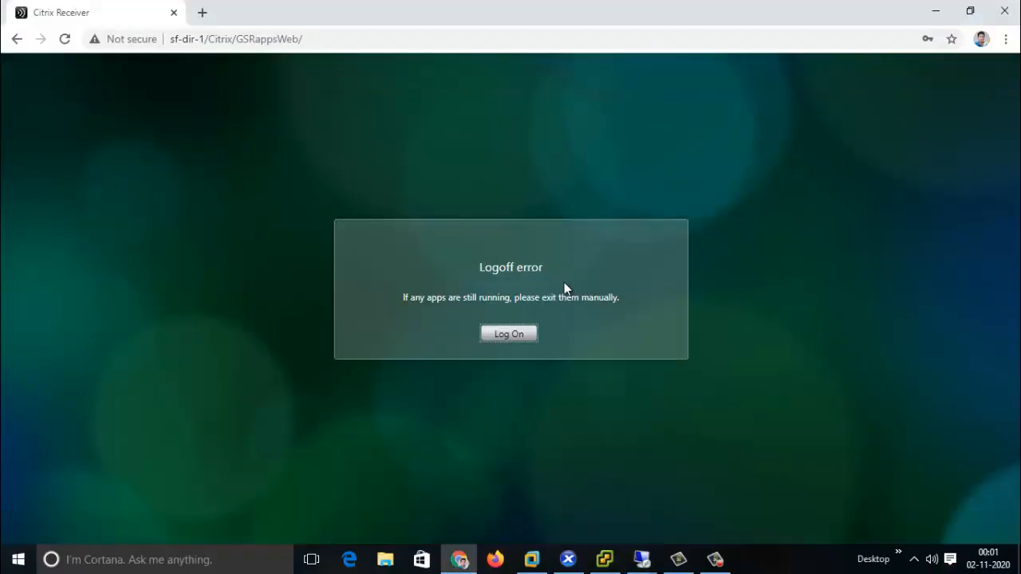
{"action": "left_click", "coordinate": [530, 335]}
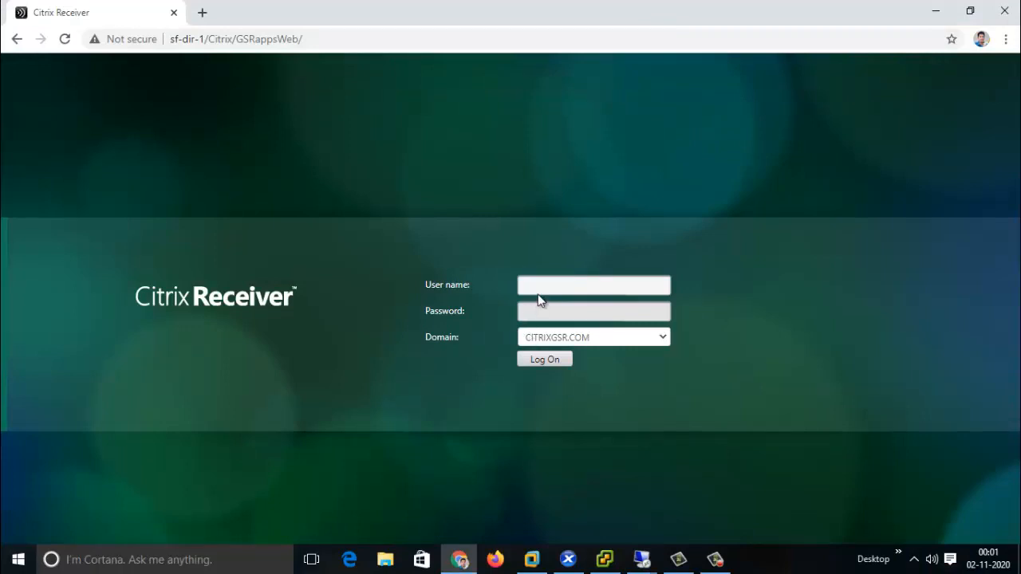
Try to log on with the account's user name and password while Citrix Credential Wallet is stopped, and reopen the logon page
{"action": "type", "text": "siva"}
{"action": "key", "text": "Tab"}
{"action": "type", "text": "*****"}
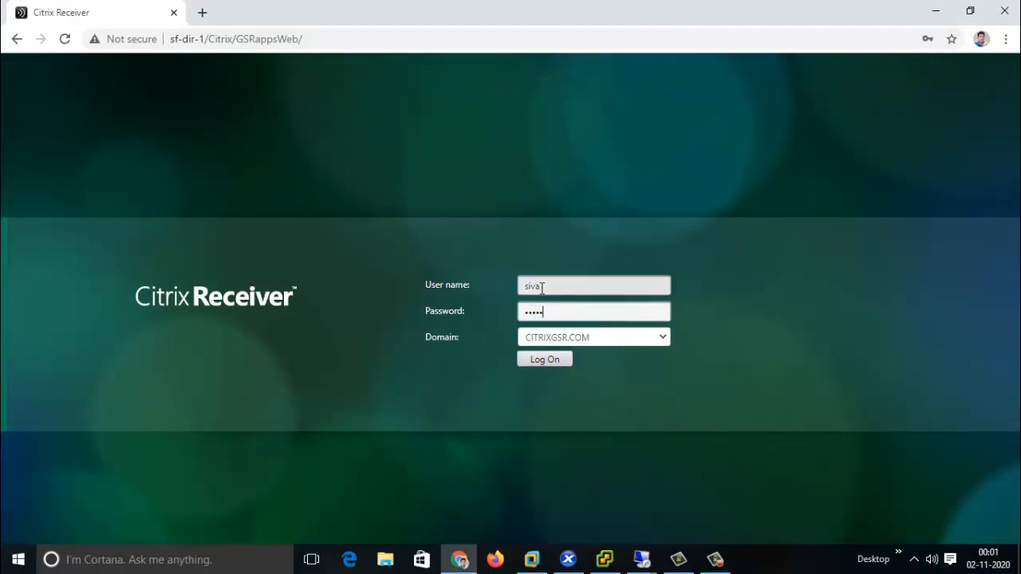
{"action": "type", "text": "****"}
{"action": "key", "text": "Return"}
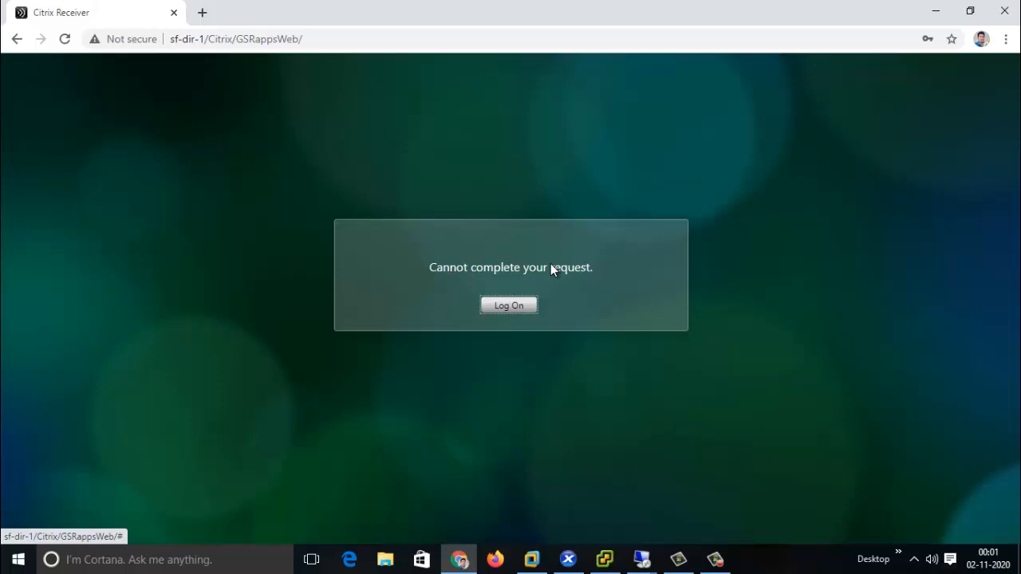
{"action": "left_click", "coordinate": [513, 307]}
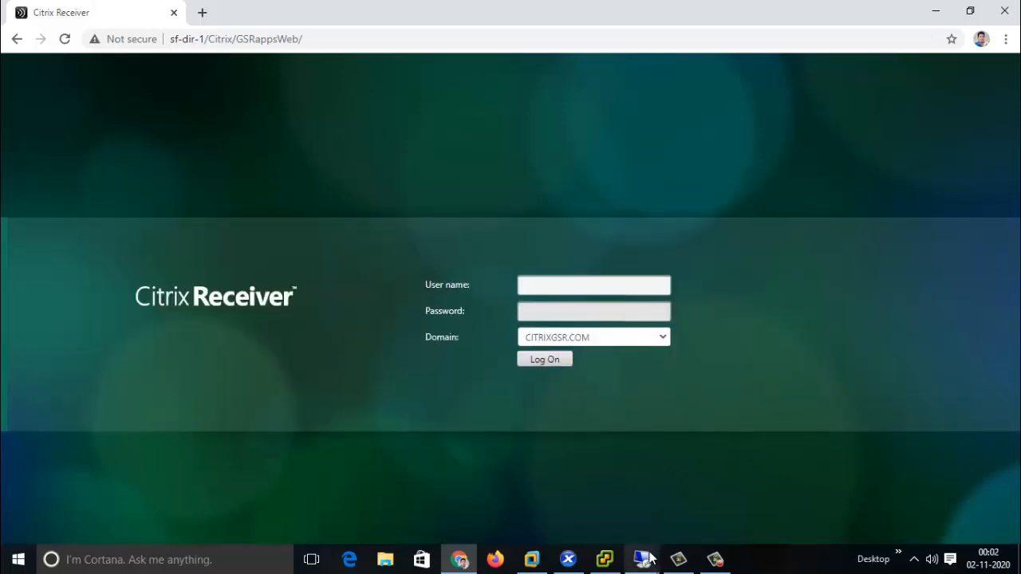
Switch to the SF-DIR-1-C remote session and start the Citrix Credential Wallet service
{"action": "left_click", "coordinate": [643, 559]}
{"action": "left_click", "coordinate": [670, 501]}
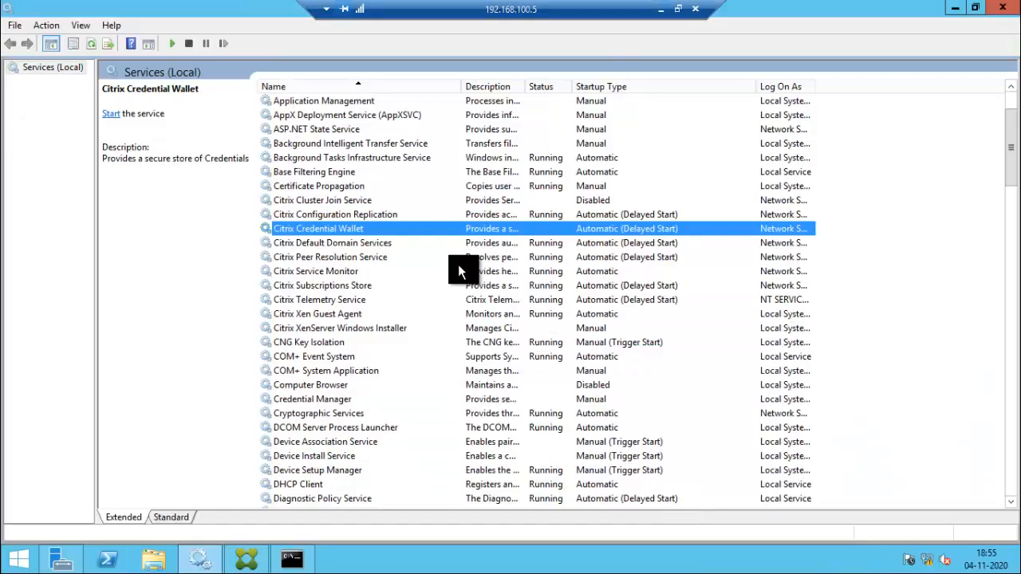
{"action": "right_click", "coordinate": [398, 235]}
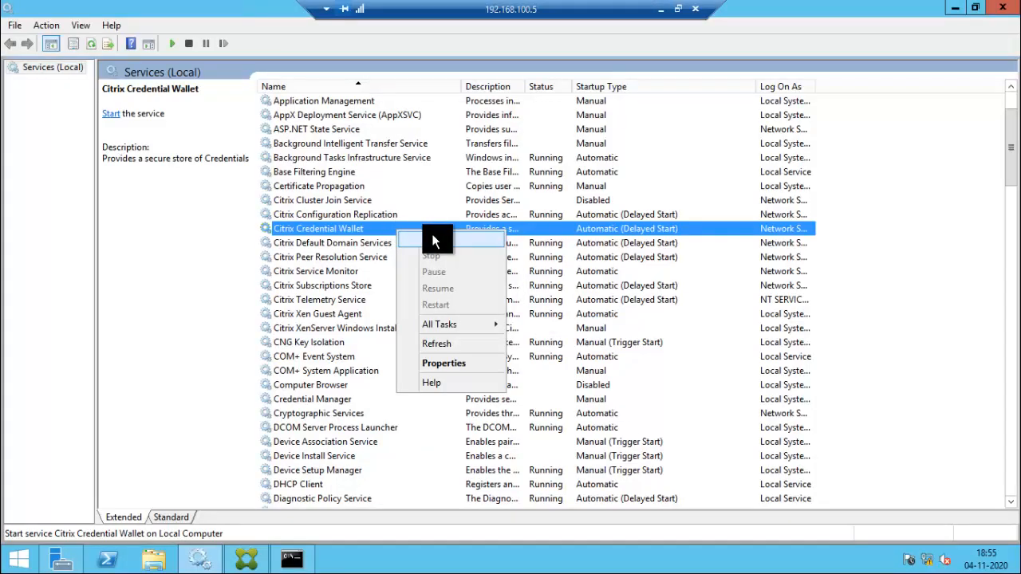
{"action": "left_click", "coordinate": [433, 237]}
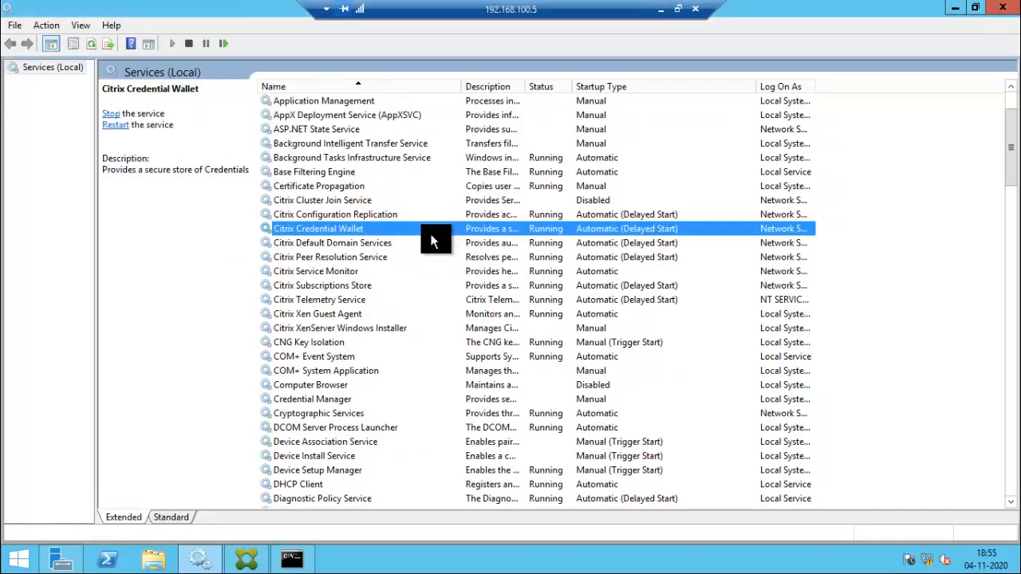
Stop the Citrix Default Domain Services service on SF-DIR-1-C
{"action": "left_click", "coordinate": [349, 243]}
{"action": "right_click", "coordinate": [350, 243]}
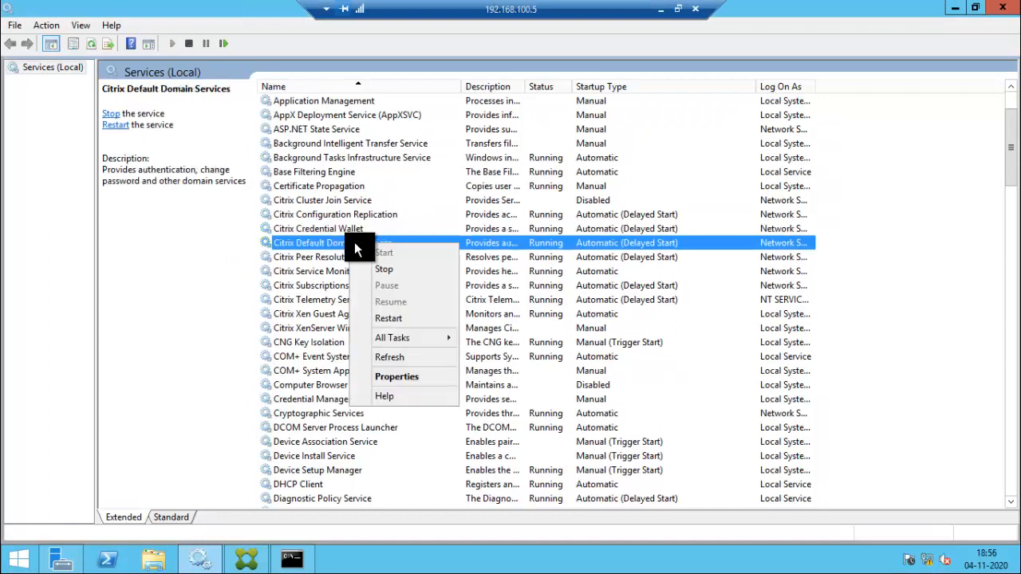
{"action": "left_click", "coordinate": [390, 273]}
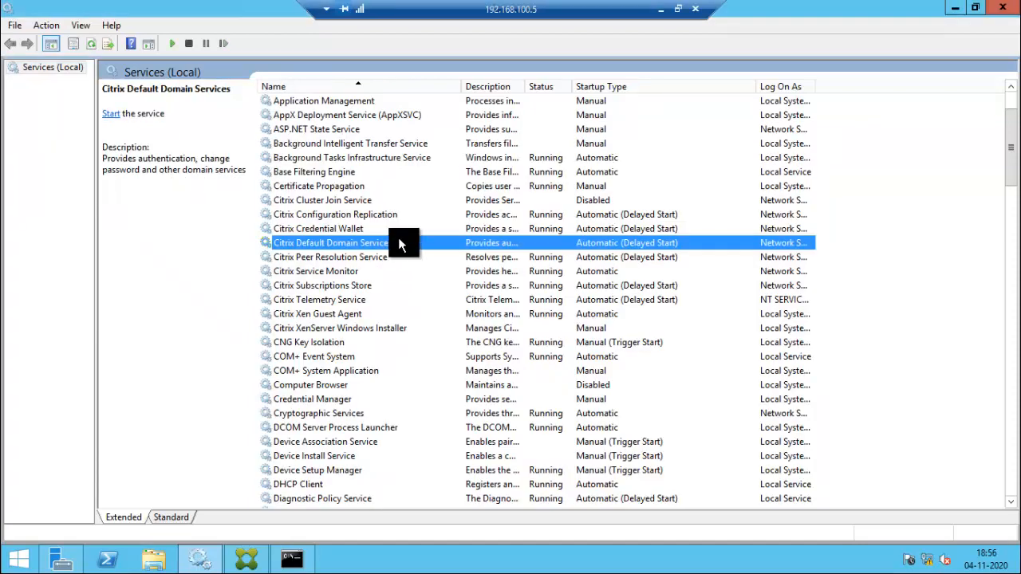
Back in the browser, try logging on with the user name and password while Citrix Default Domain Services is stopped, and reopen the logon page
{"action": "left_click", "coordinate": [662, 14]}
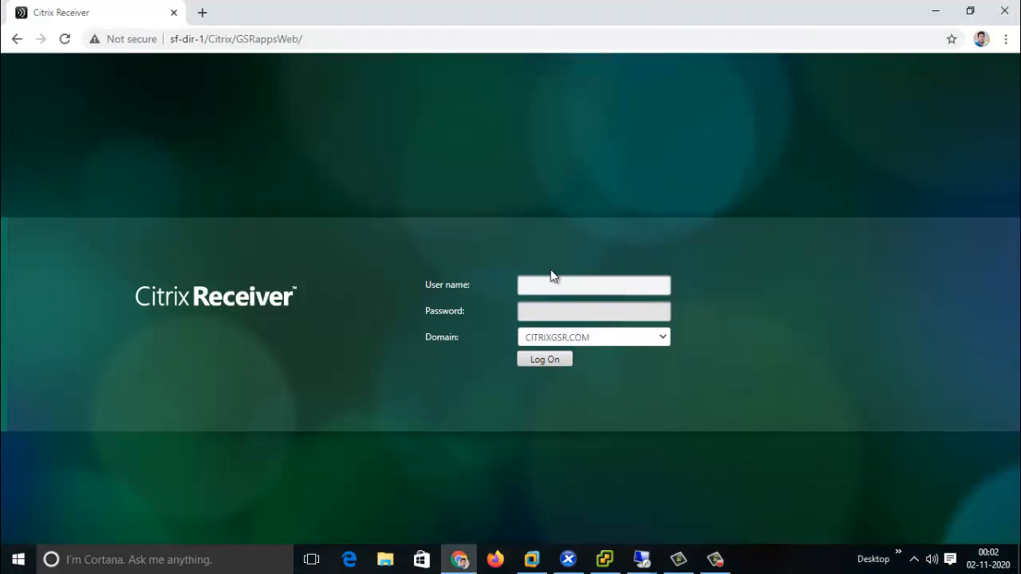
{"action": "type", "text": "siva"}
{"action": "key", "text": "Tab"}
{"action": "type", "text": "•••••"}
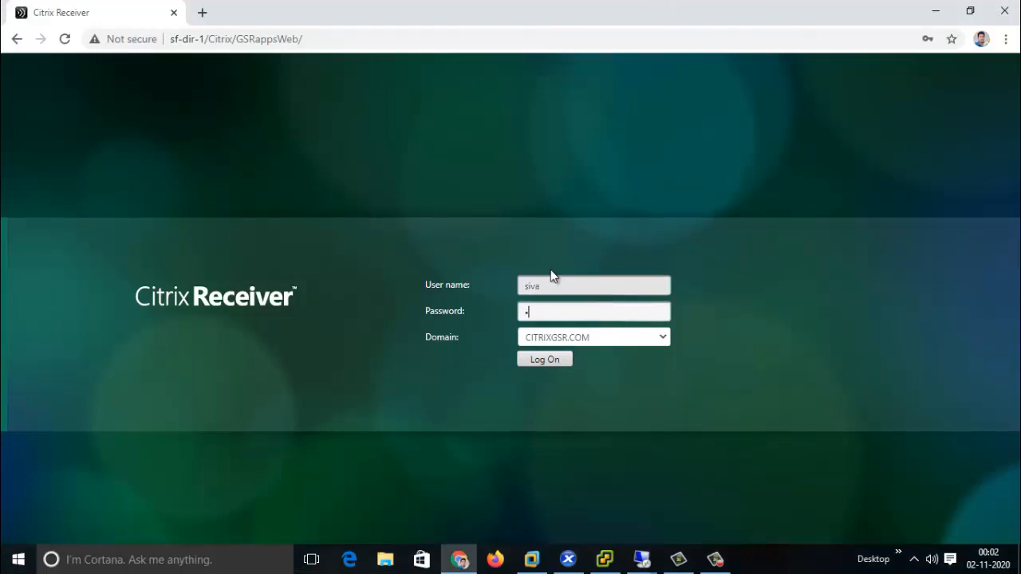
{"action": "type", "text": "•••"}
{"action": "key", "text": "Return"}
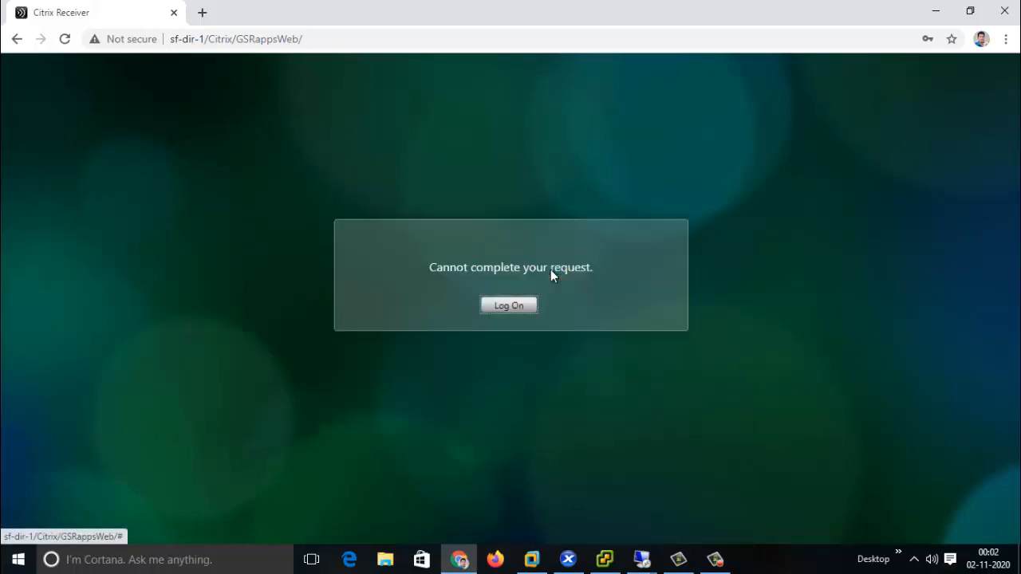
{"action": "left_click", "coordinate": [515, 307]}
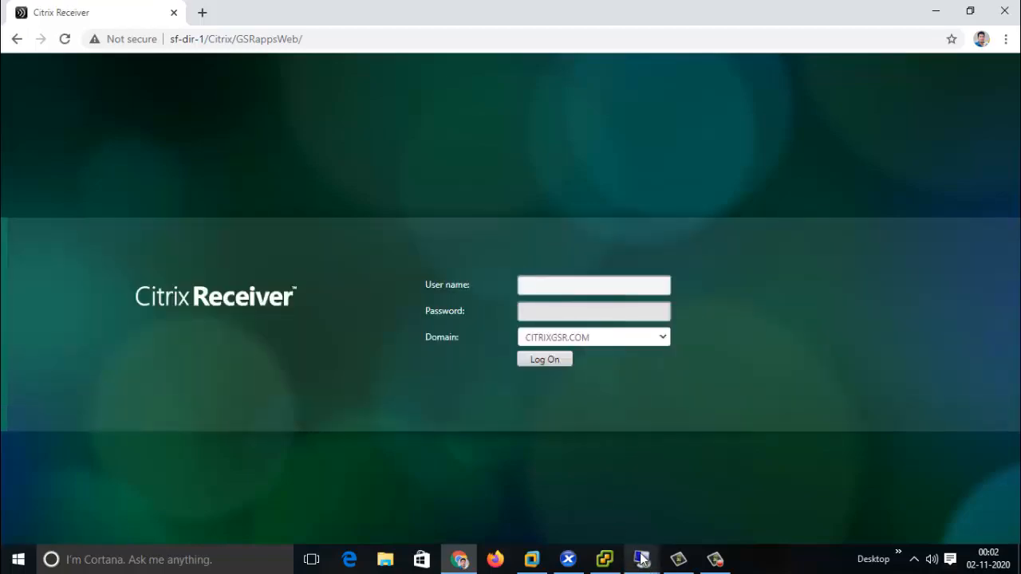
Switch to the SF-DIR-1-C remote session and start the Citrix Default Domain Services service
{"action": "left_click", "coordinate": [642, 558]}
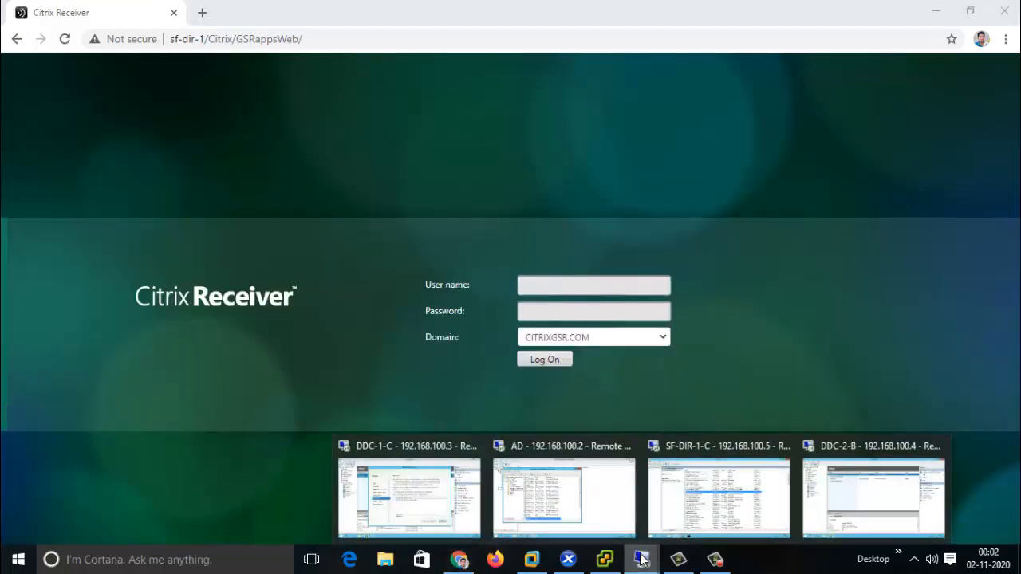
{"action": "left_click", "coordinate": [696, 479]}
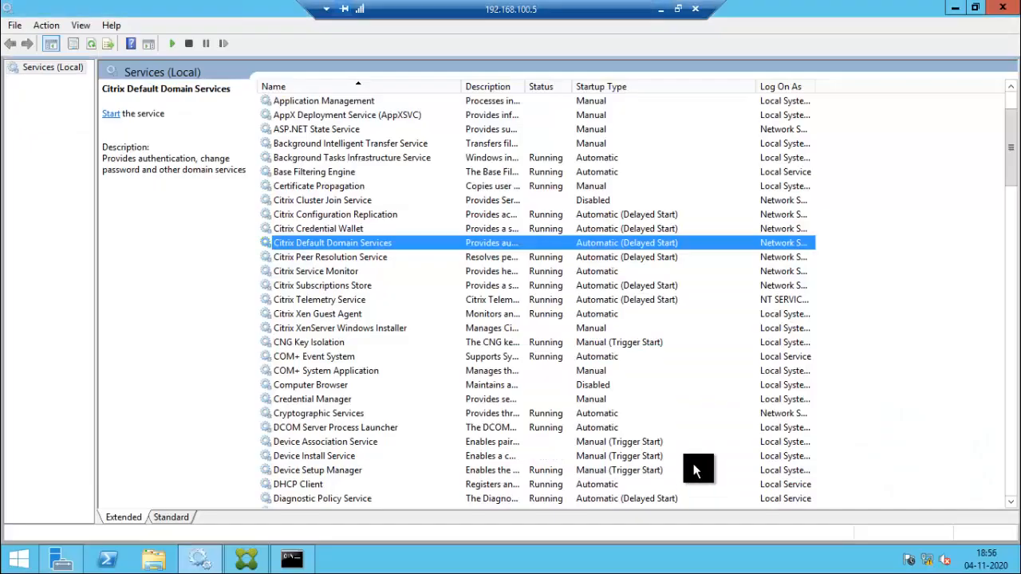
{"action": "right_click", "coordinate": [363, 242]}
{"action": "left_click", "coordinate": [386, 250]}
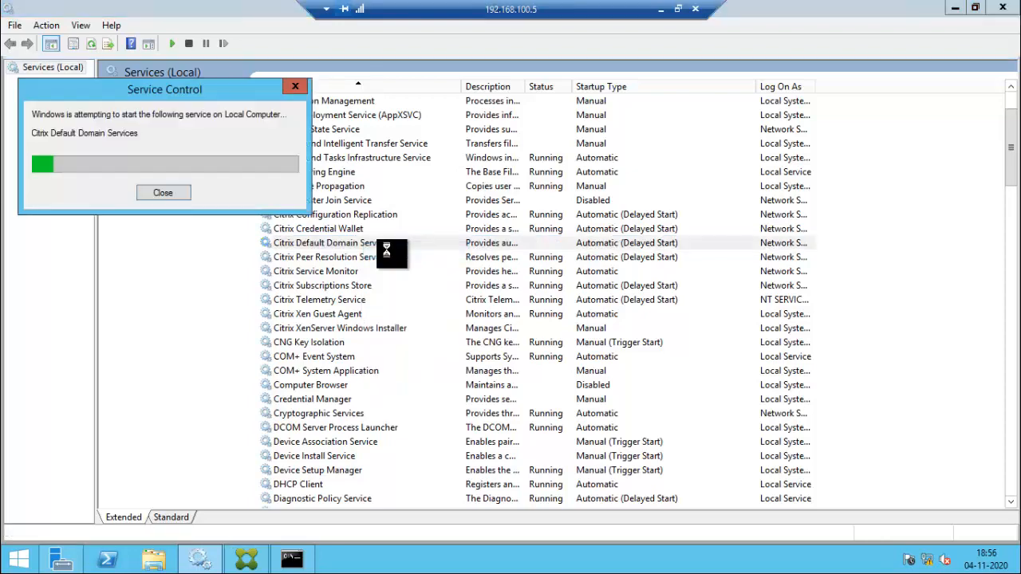
Return to Citrix Receiver in the browser and log on with the account's user name and password
{"action": "left_click", "coordinate": [660, 9]}
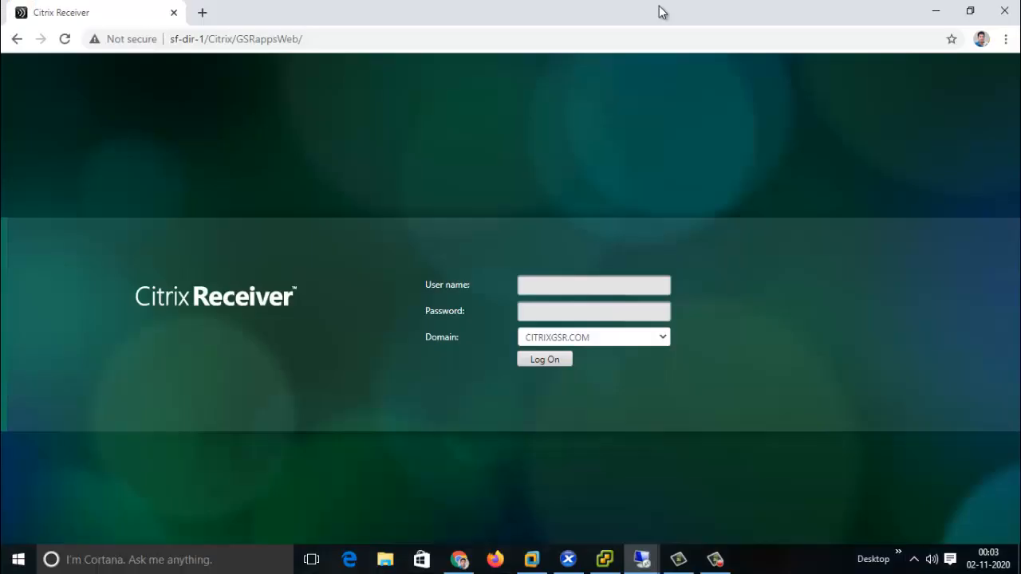
{"action": "type", "text": "siva"}
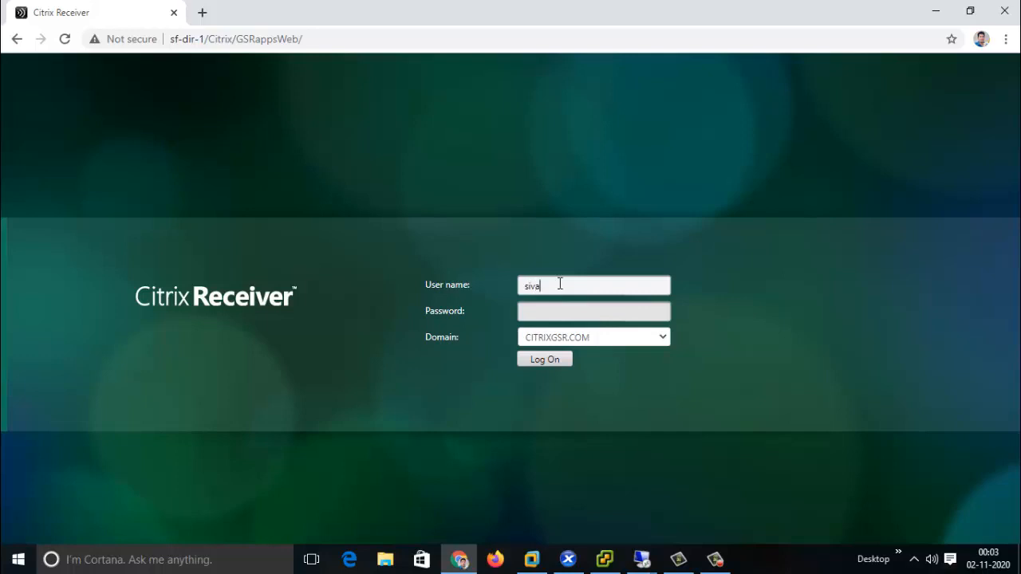
{"action": "key", "text": "Tab"}
{"action": "type", "text": "*****"}
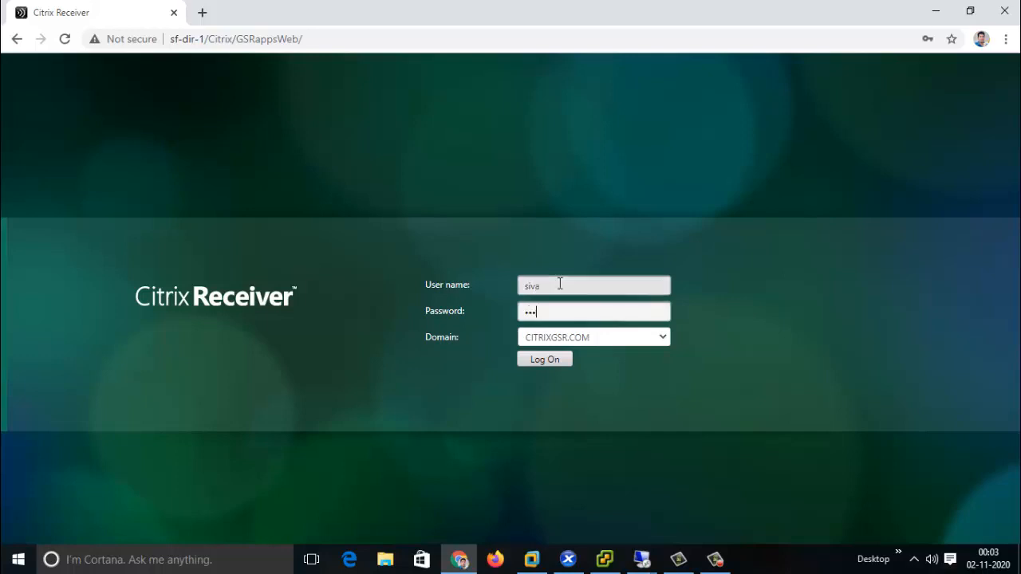
{"action": "type", "text": "****"}
{"action": "key", "text": "Return"}
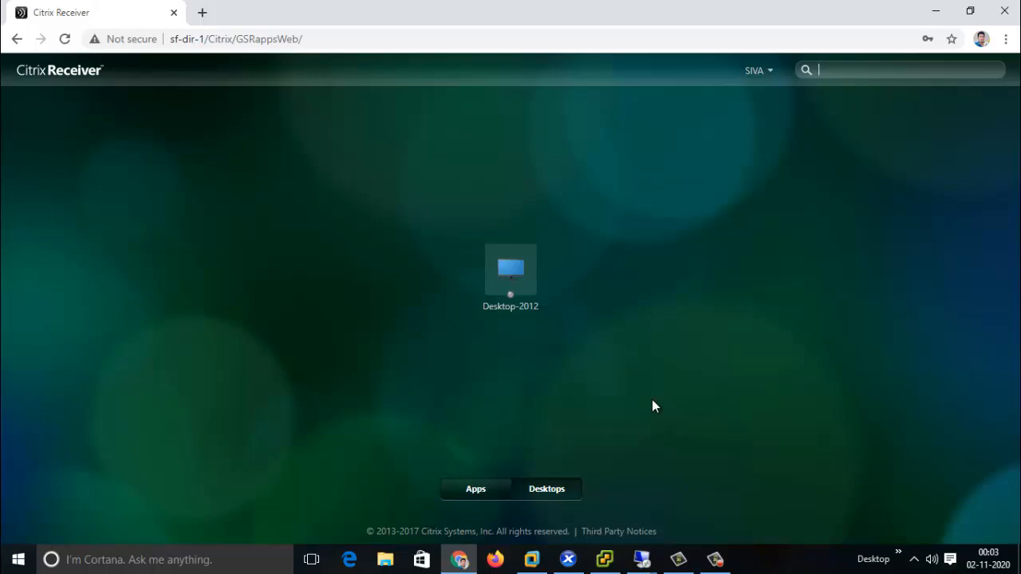
Switch to the SF-DIR-1-C remote session and stop the Citrix Subscriptions Store service
{"action": "left_click", "coordinate": [642, 558]}
{"action": "left_click", "coordinate": [665, 511]}
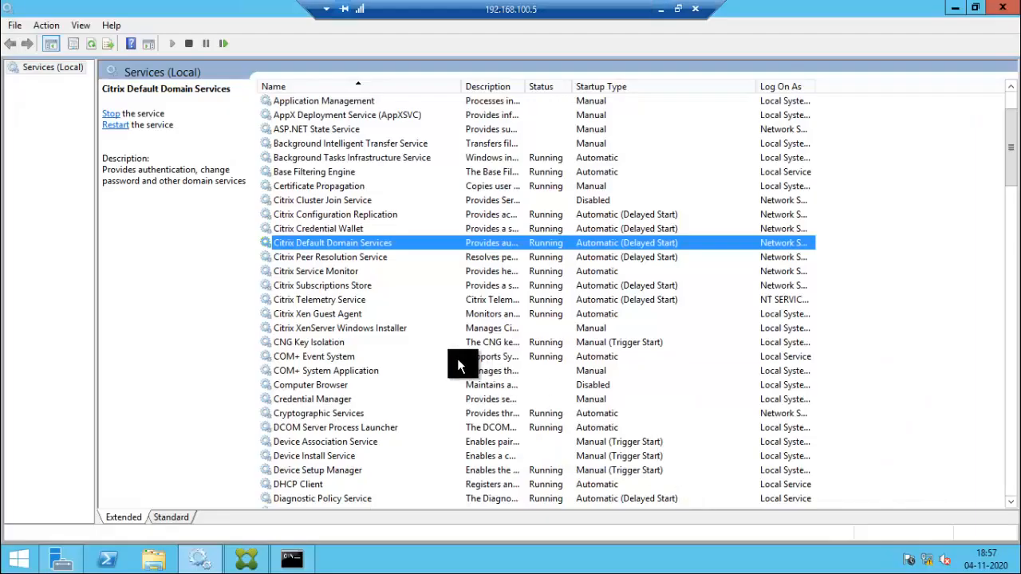
{"action": "left_click", "coordinate": [446, 356]}
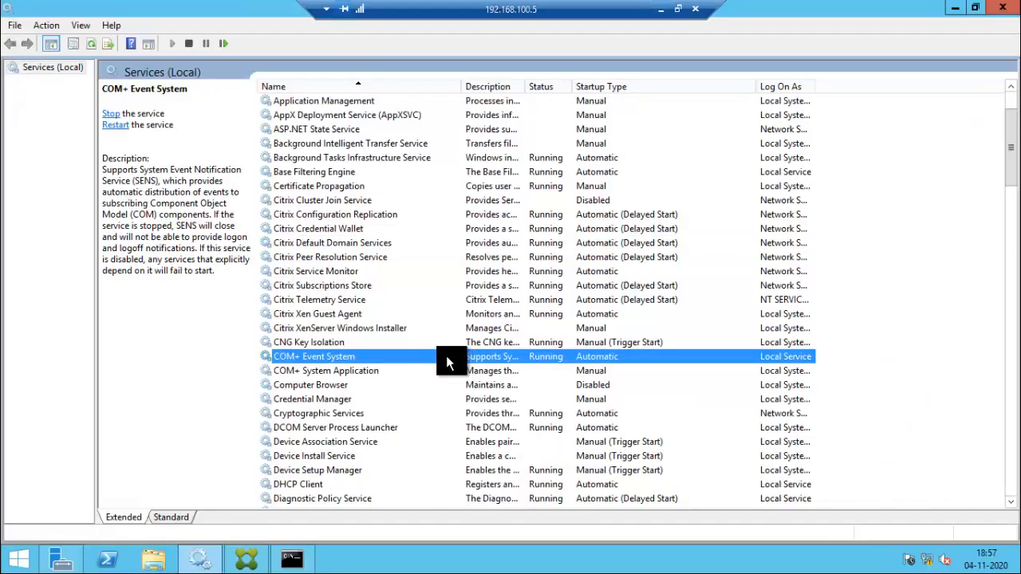
{"action": "left_click", "coordinate": [340, 288]}
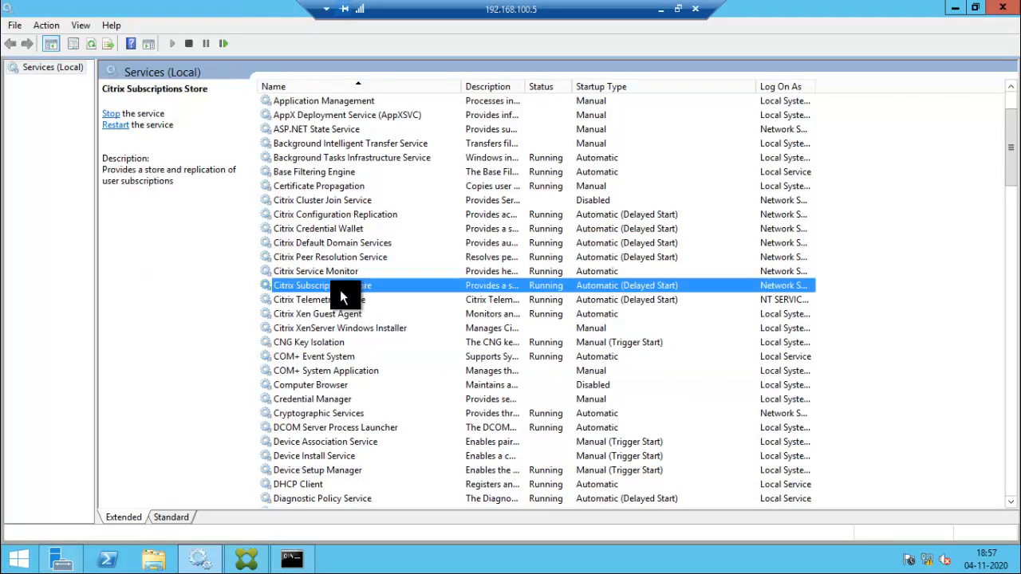
{"action": "right_click", "coordinate": [340, 290]}
{"action": "left_click", "coordinate": [371, 318]}
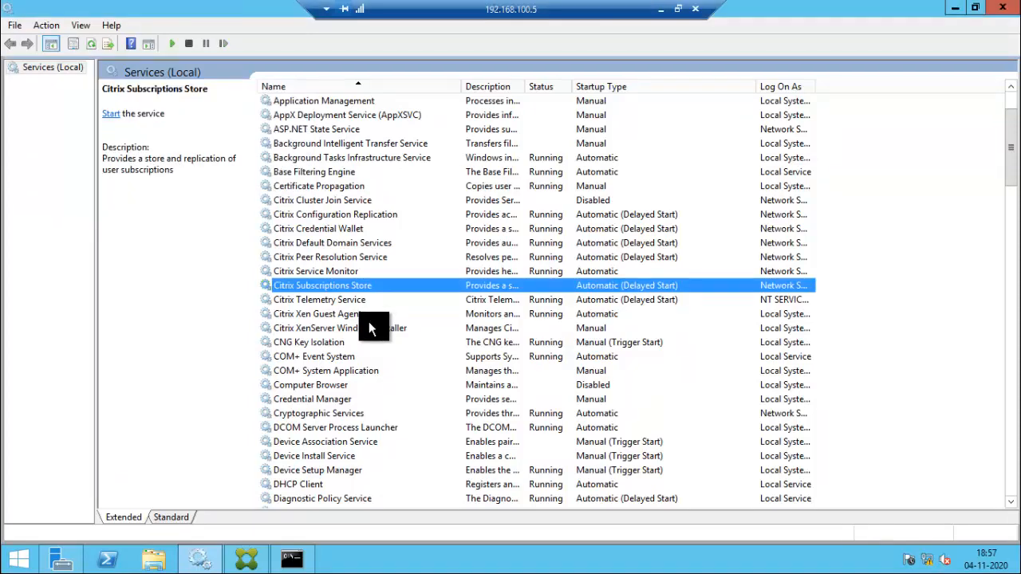
Return to Citrix Receiver in the browser, log off and back on with the account's user name and password, and dismiss the notice
{"action": "left_click", "coordinate": [659, 11]}
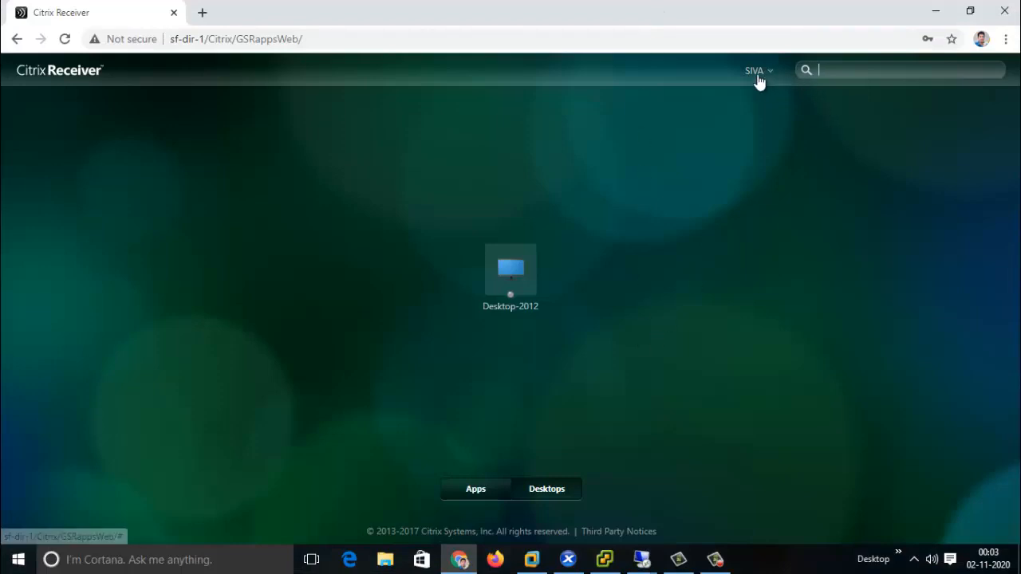
{"action": "left_click", "coordinate": [756, 72]}
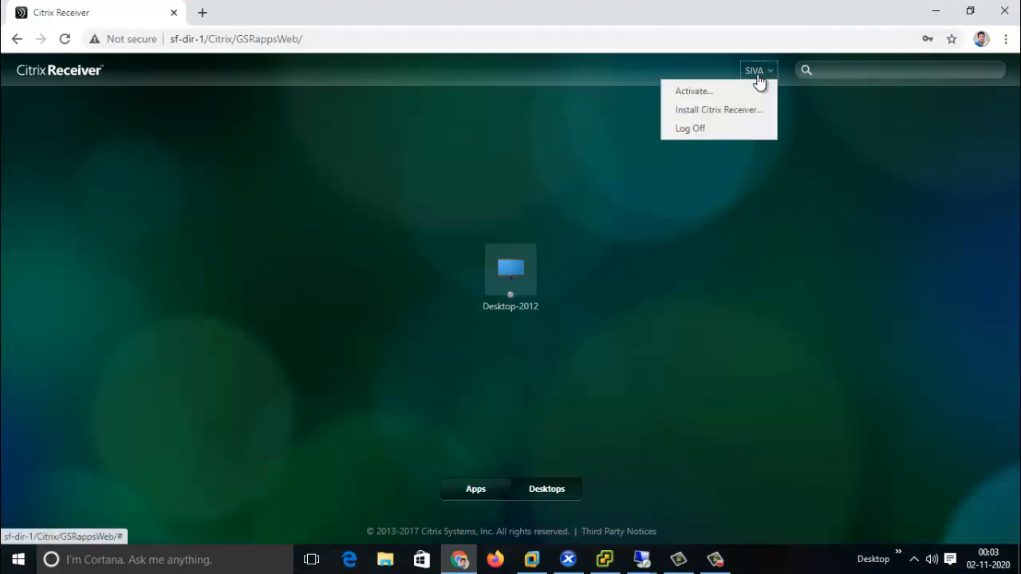
{"action": "left_click", "coordinate": [703, 128]}
{"action": "left_click", "coordinate": [503, 306]}
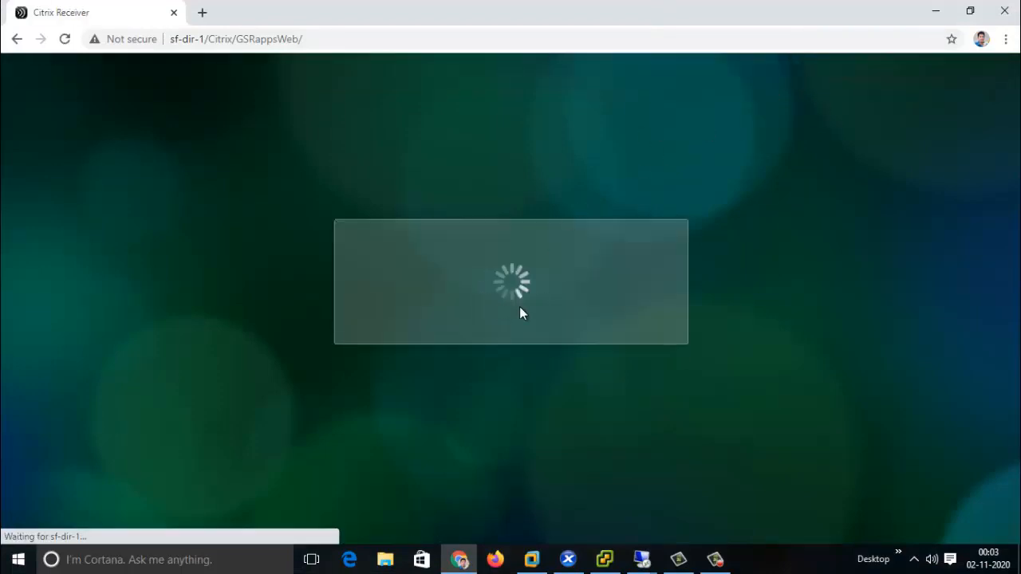
{"action": "type", "text": "siva"}
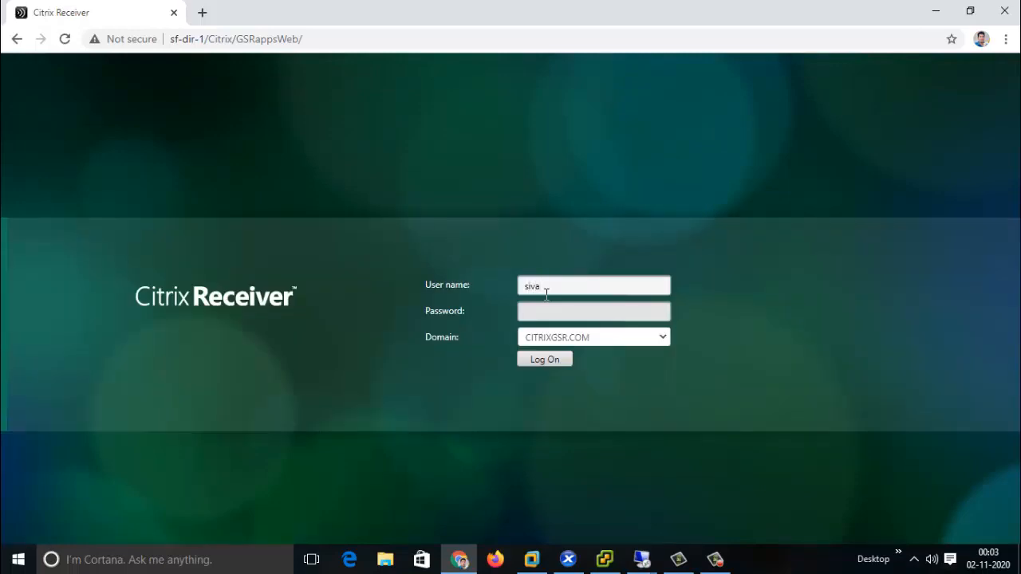
{"action": "key", "text": "Tab"}
{"action": "type", "text": "•••••"}
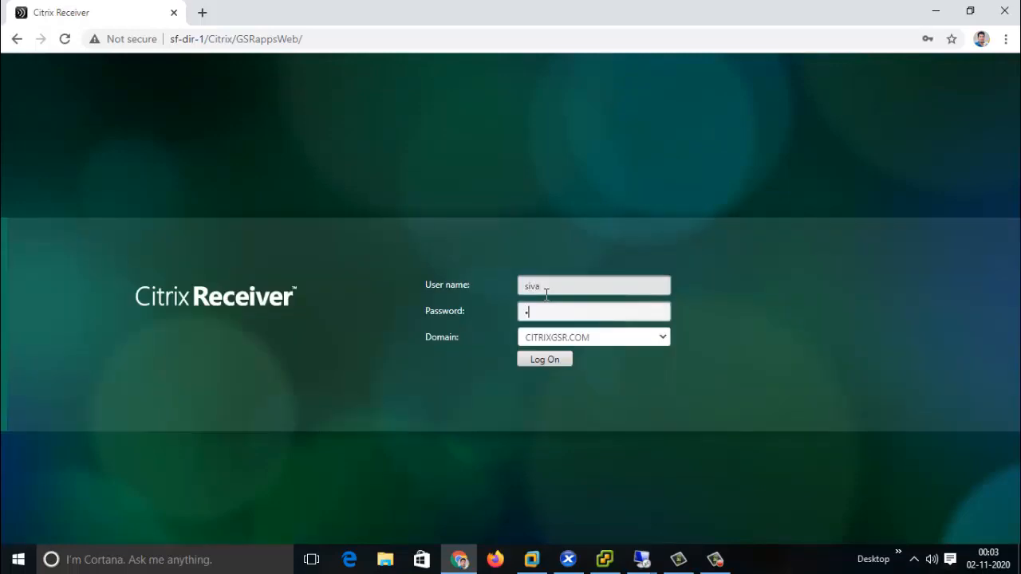
{"action": "type", "text": "••••"}
{"action": "key", "text": "Return"}
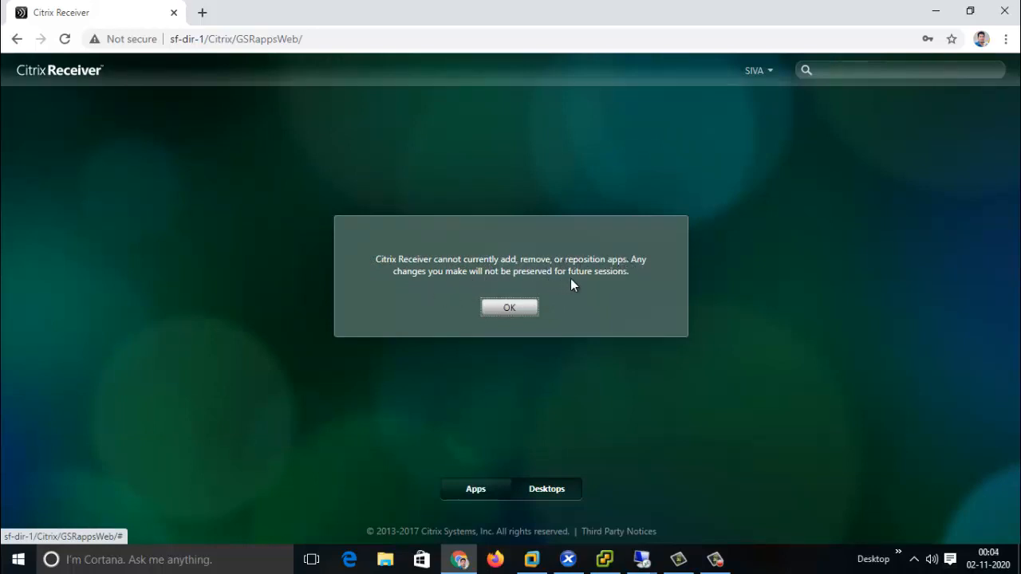
{"action": "left_click", "coordinate": [528, 310]}
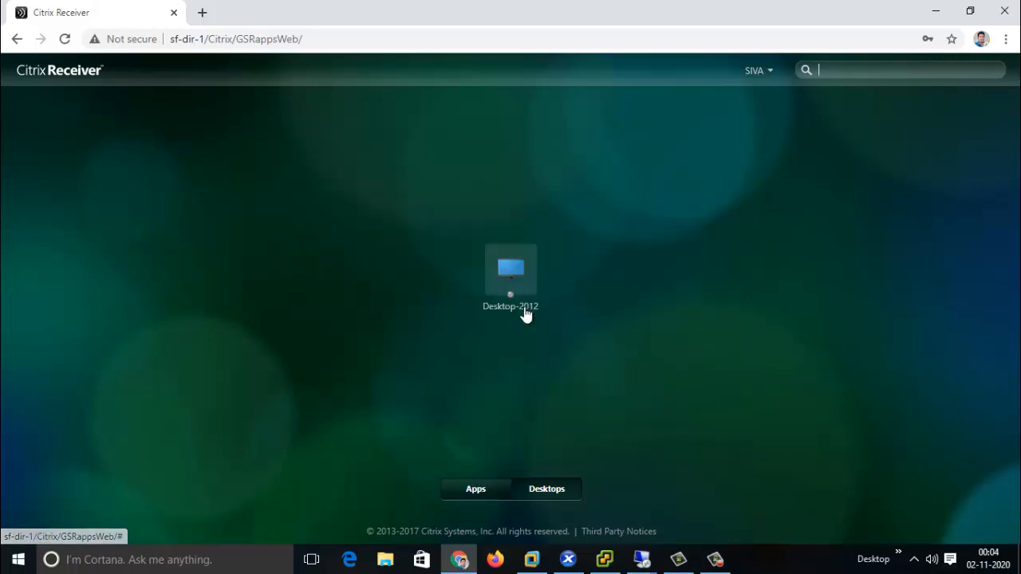
In the Apps view, add Calculator, Citrix Receiver and Paint from All Apps as favorites
{"action": "left_click", "coordinate": [478, 489]}
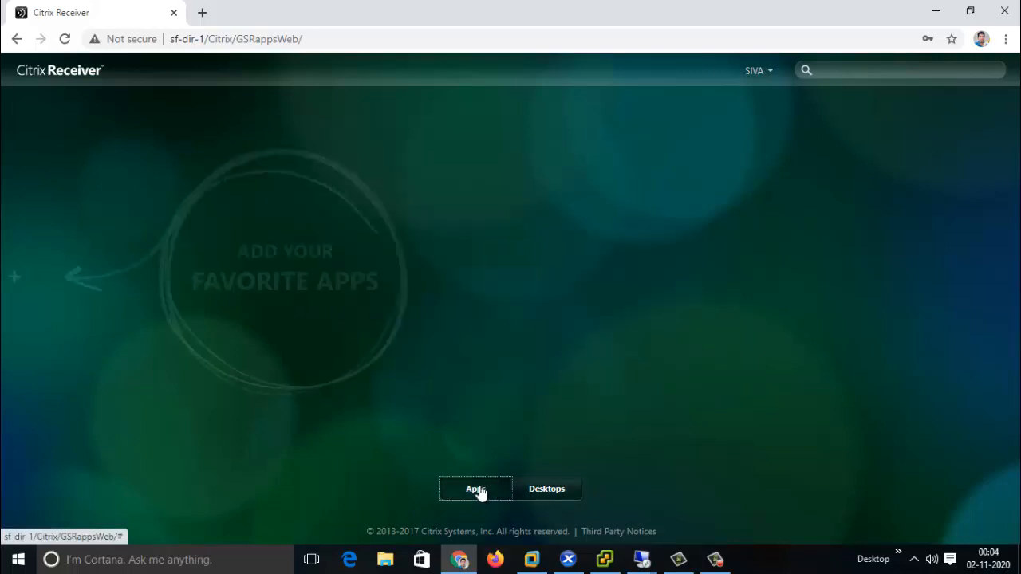
{"action": "left_click", "coordinate": [11, 276]}
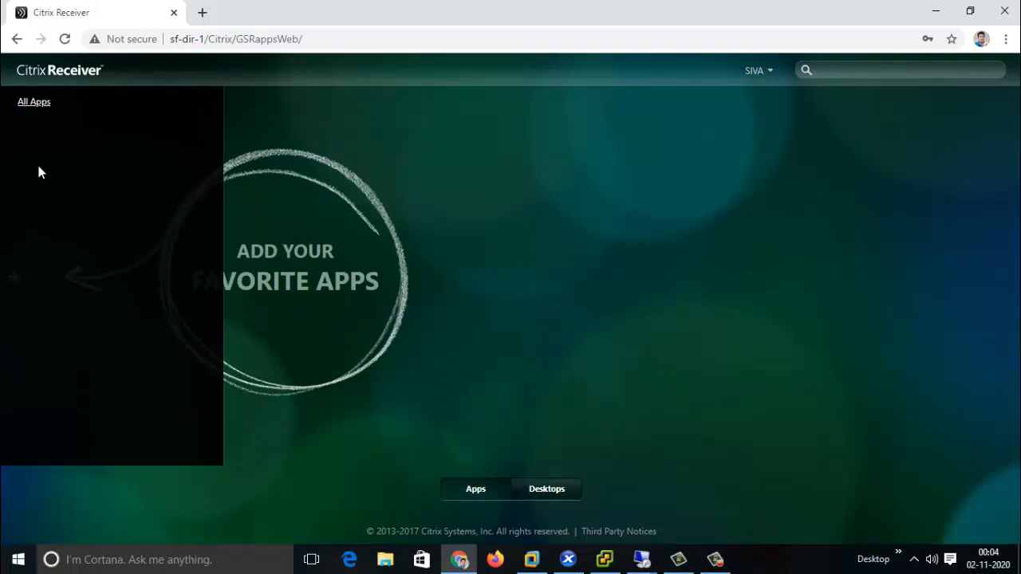
{"action": "left_click", "coordinate": [33, 103]}
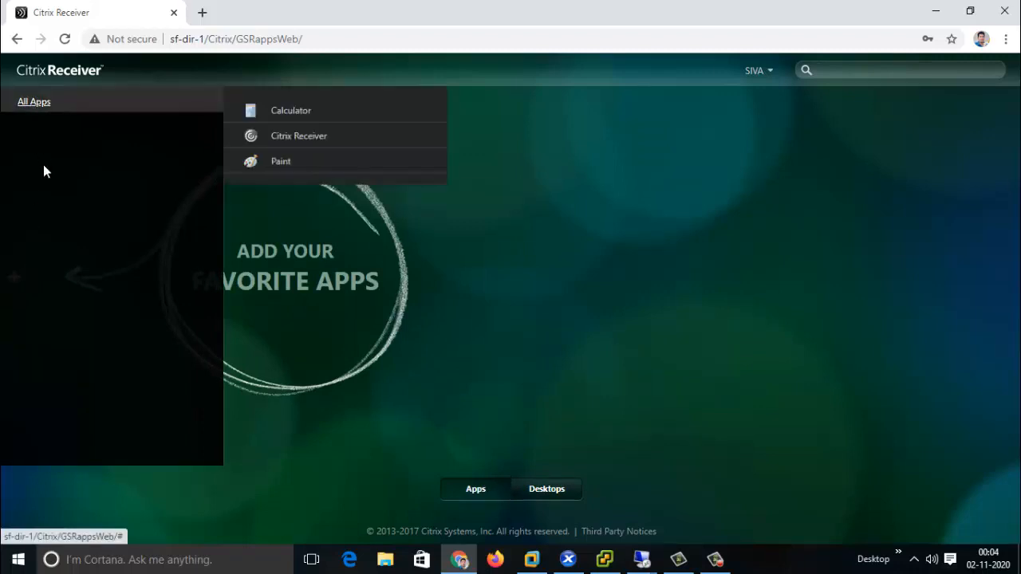
{"action": "left_click_drag", "start_coordinate": [283, 117], "coordinate": [285, 115]}
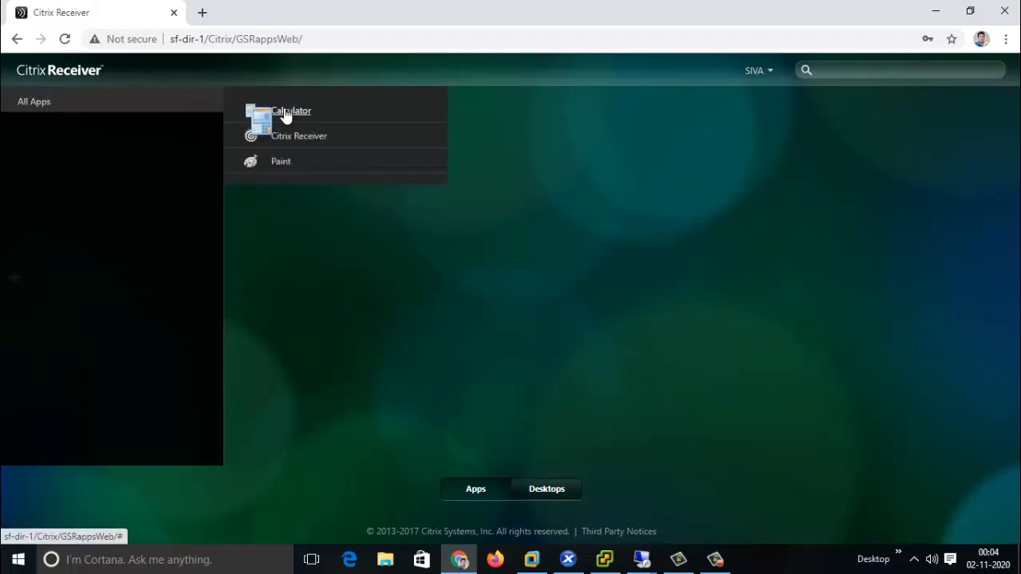
{"action": "left_click", "coordinate": [296, 137]}
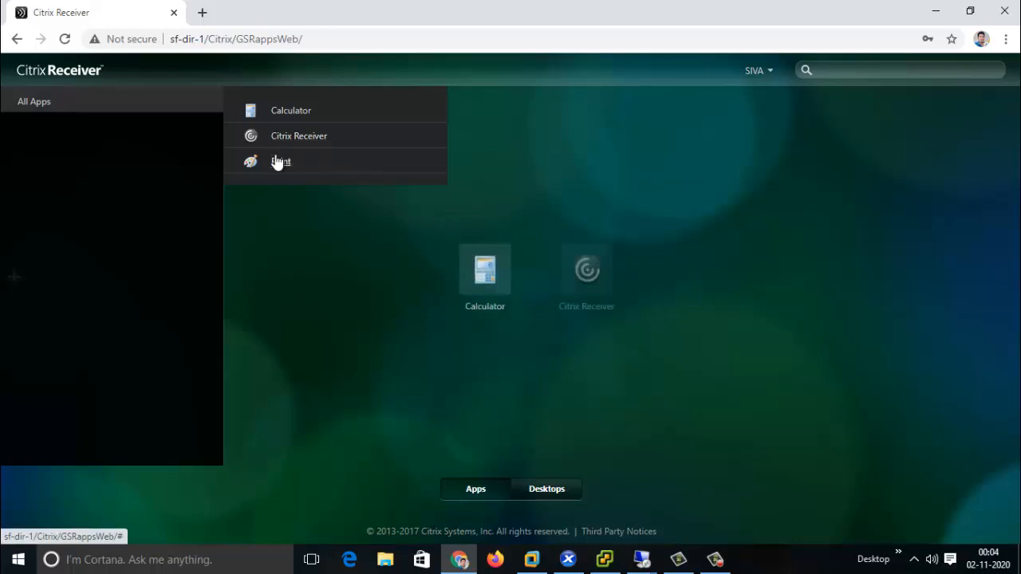
{"action": "left_click", "coordinate": [279, 161]}
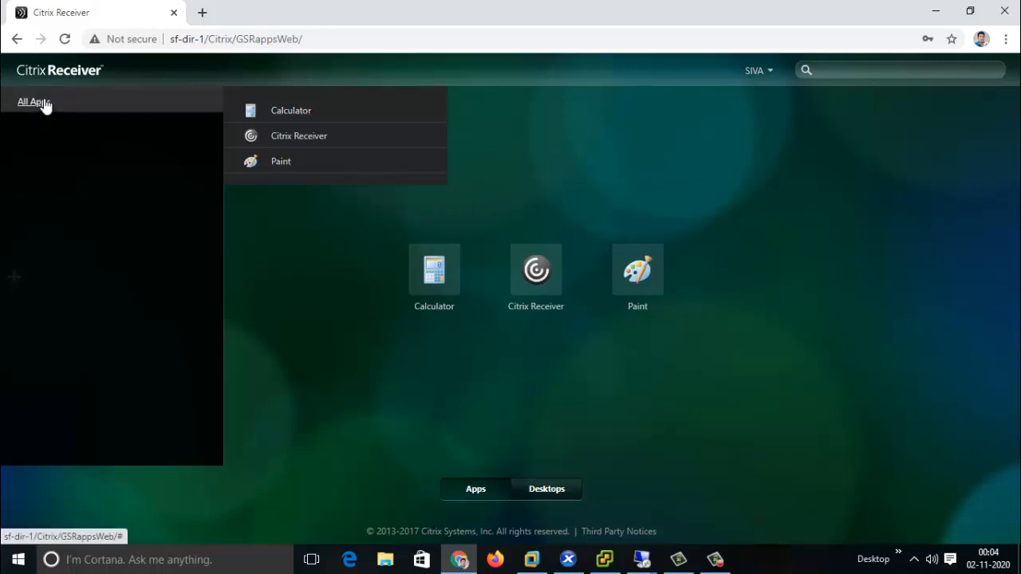
Log off and back on with the account's user name and password, and check the Apps view for the saved favorites
{"action": "left_click", "coordinate": [753, 72]}
{"action": "left_click", "coordinate": [686, 129]}
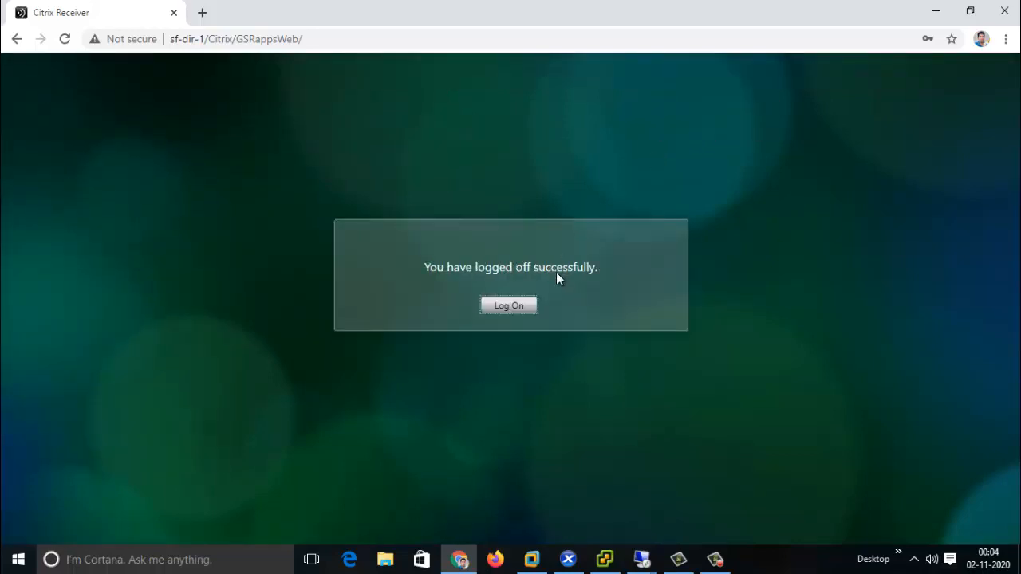
{"action": "left_click", "coordinate": [509, 306]}
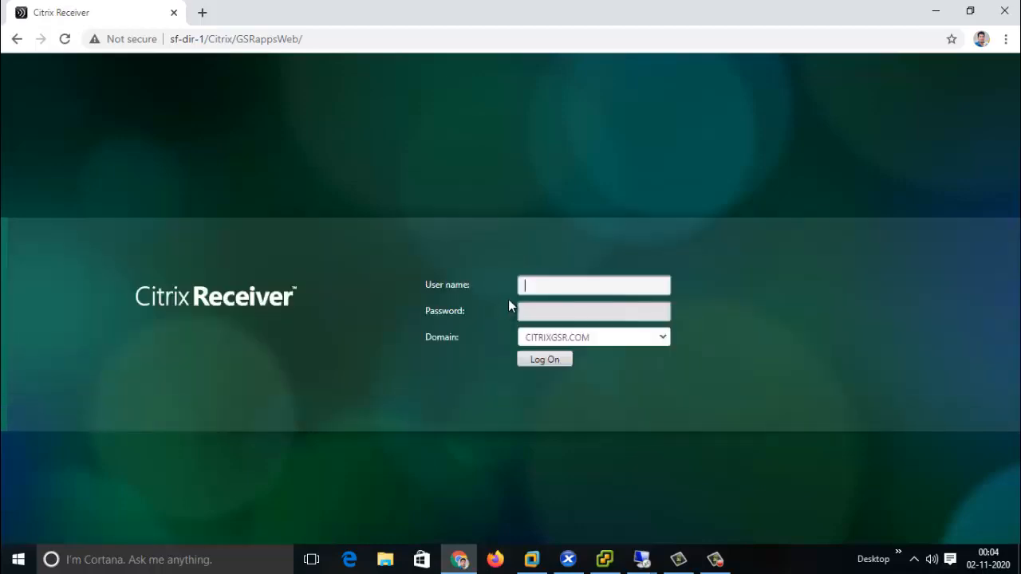
{"action": "type", "text": "siva"}
{"action": "key", "text": "Tab"}
{"action": "type", "text": "*****"}
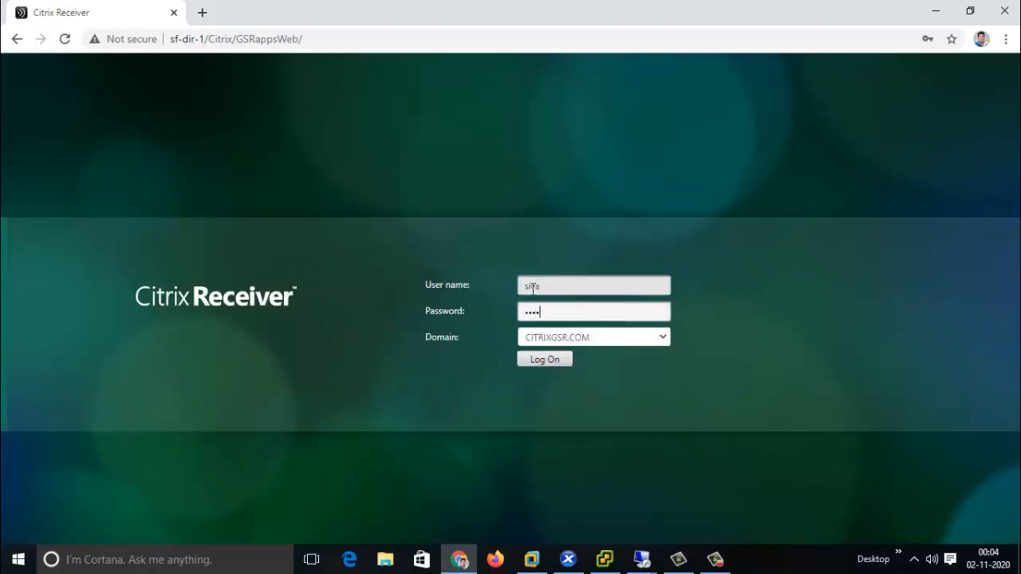
{"action": "type", "text": "****"}
{"action": "key", "text": "Return"}
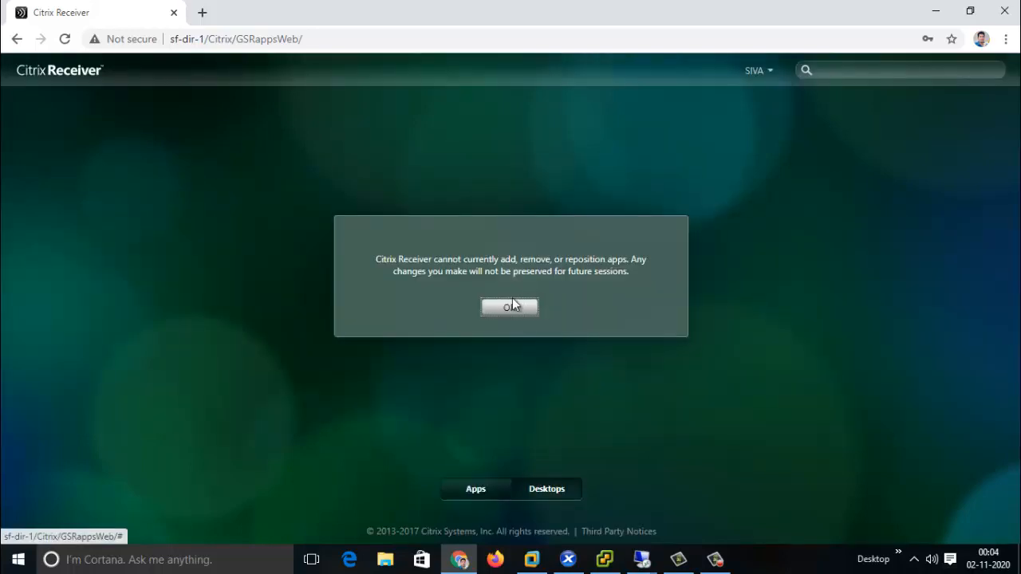
{"action": "left_click", "coordinate": [508, 305]}
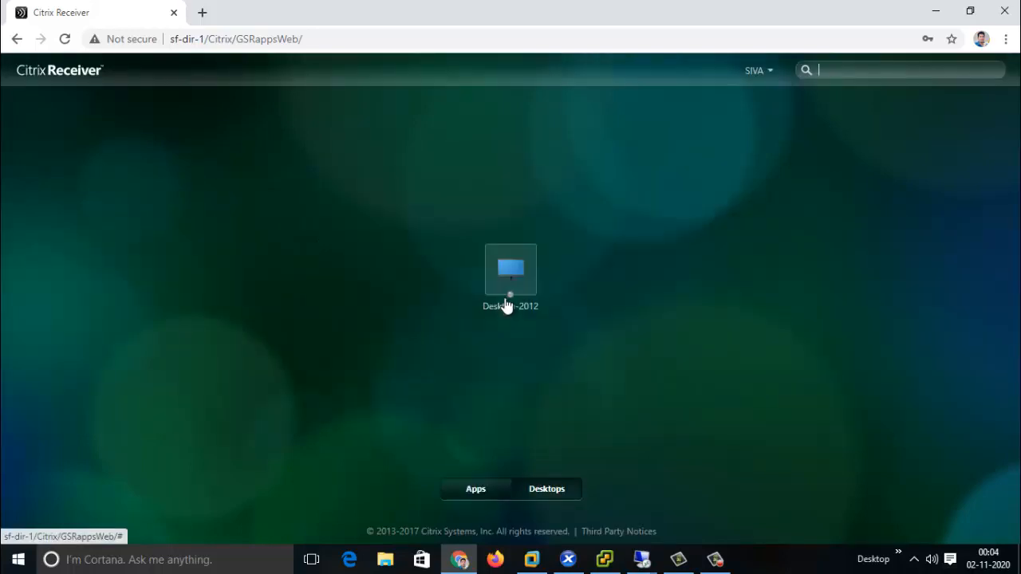
{"action": "left_click", "coordinate": [489, 487]}
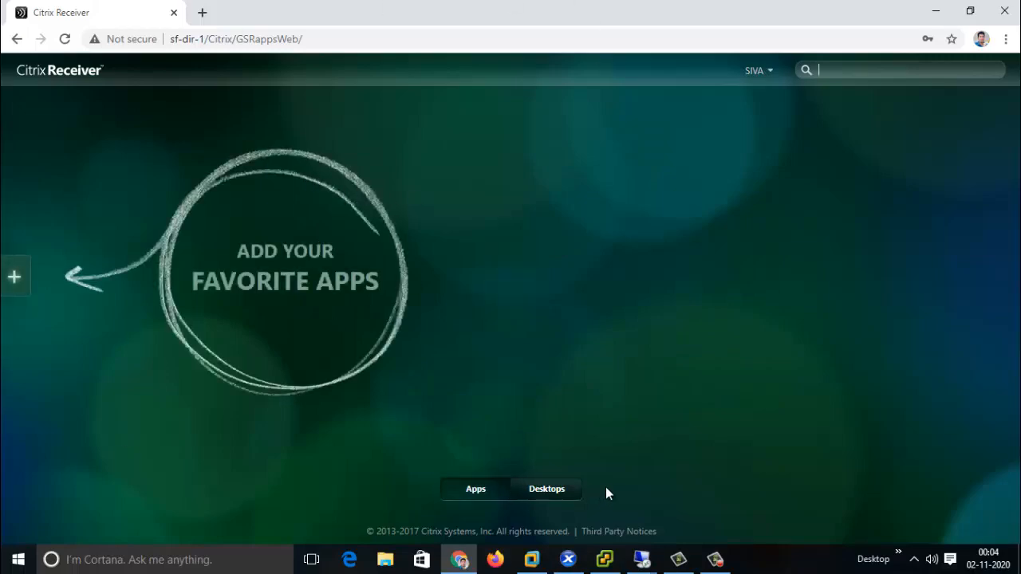
Switch to the SF-DIR-1-C remote session and start the Citrix Subscriptions Store service
{"action": "mouse_move", "coordinate": [642, 558]}
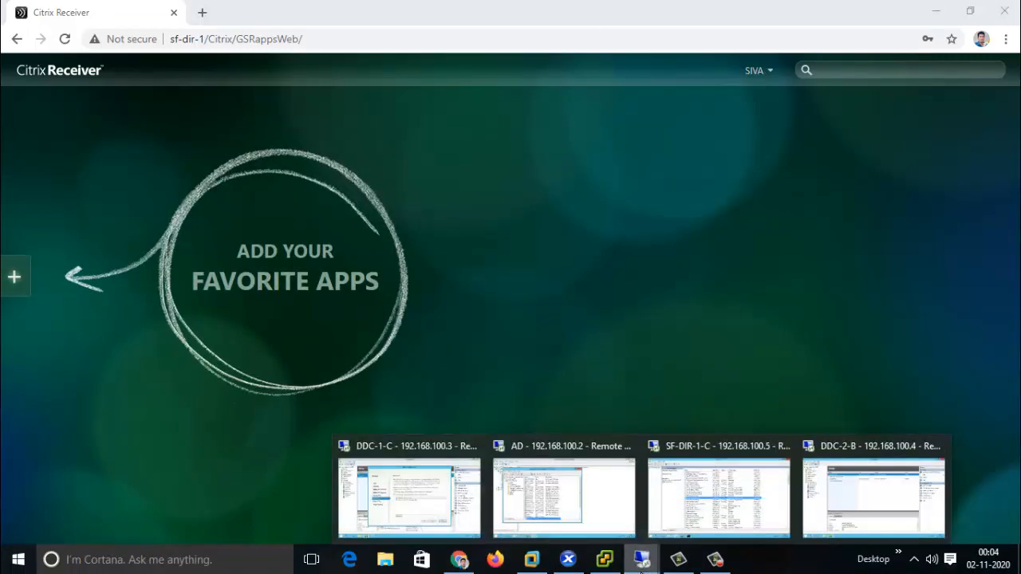
{"action": "left_click", "coordinate": [674, 526]}
{"action": "right_click", "coordinate": [348, 286]}
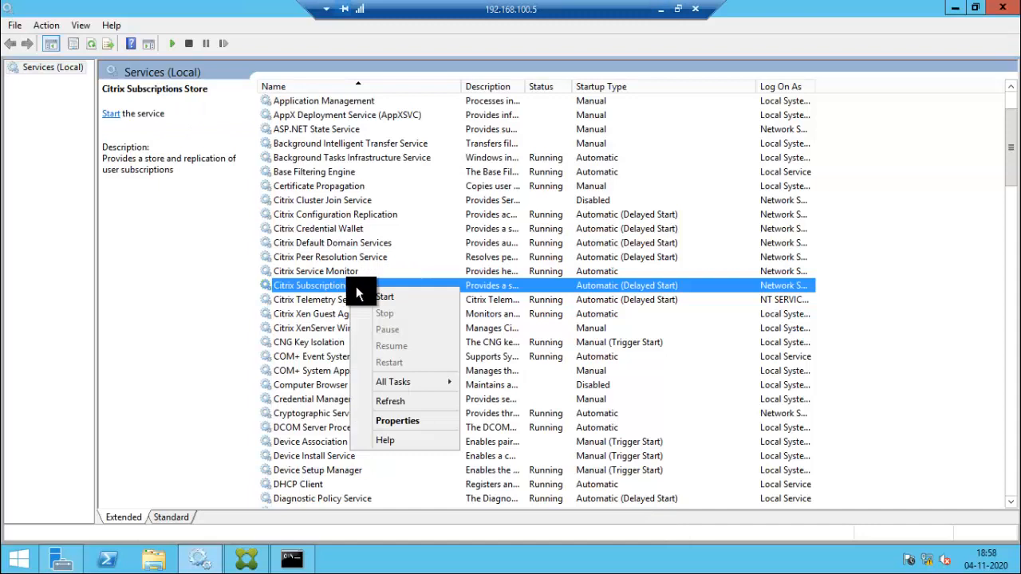
{"action": "left_click", "coordinate": [373, 297]}
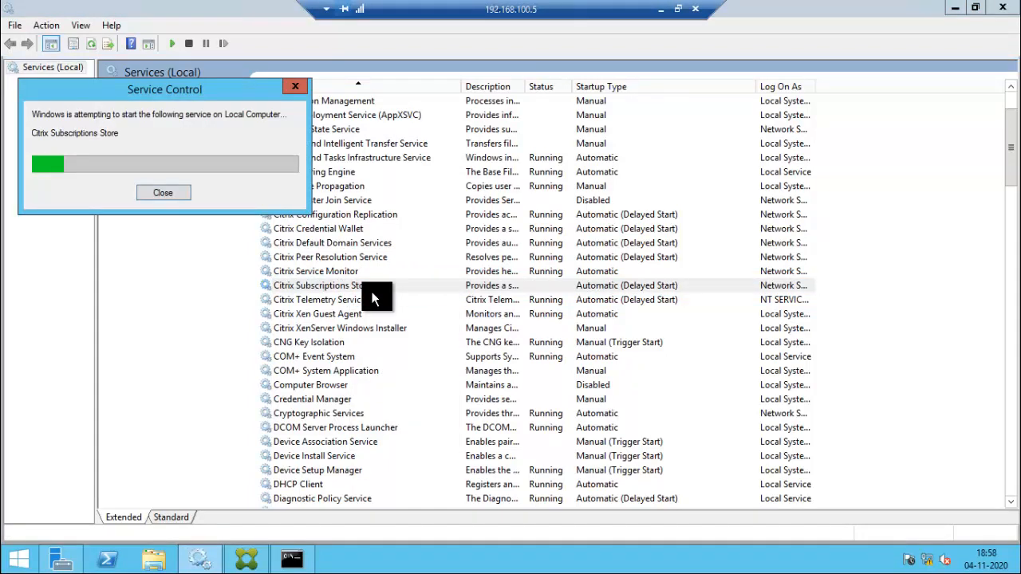
Back in the browser, log off and log on again with the user name and password, and check the favorites in the Apps view
{"action": "left_click", "coordinate": [662, 15]}
{"action": "left_click", "coordinate": [754, 70]}
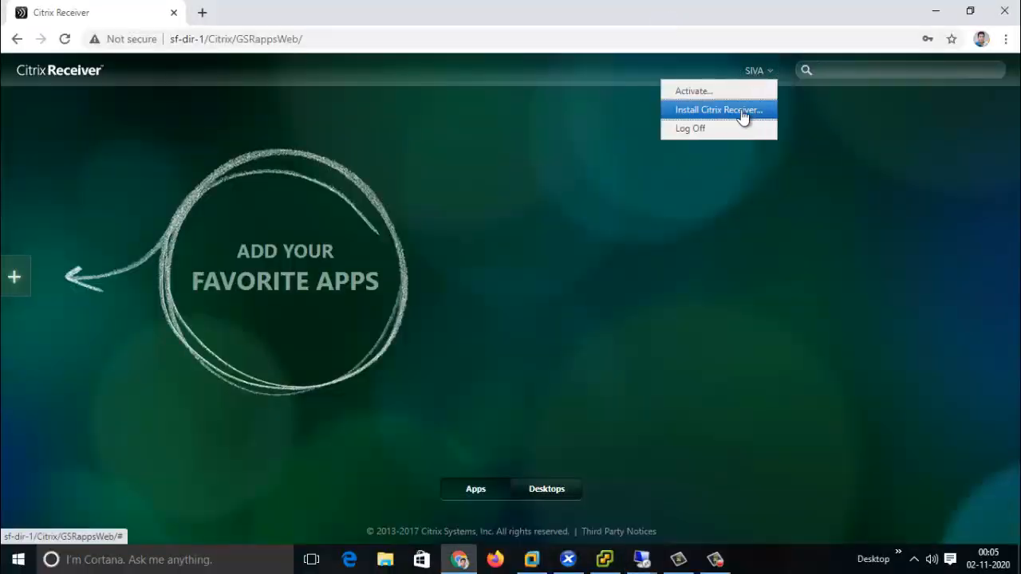
{"action": "left_click", "coordinate": [691, 128]}
{"action": "left_click", "coordinate": [507, 303]}
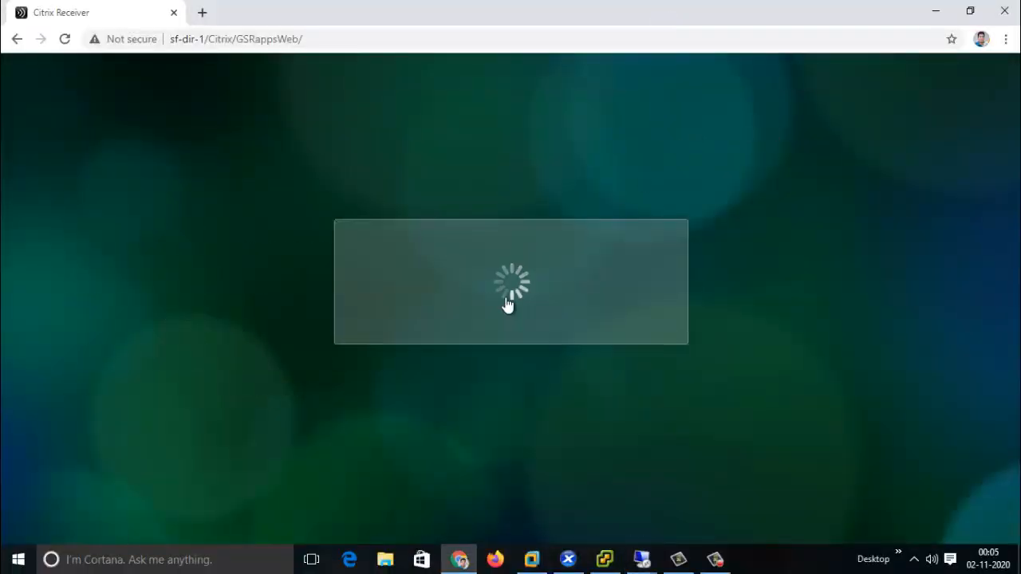
{"action": "type", "text": "siv"}
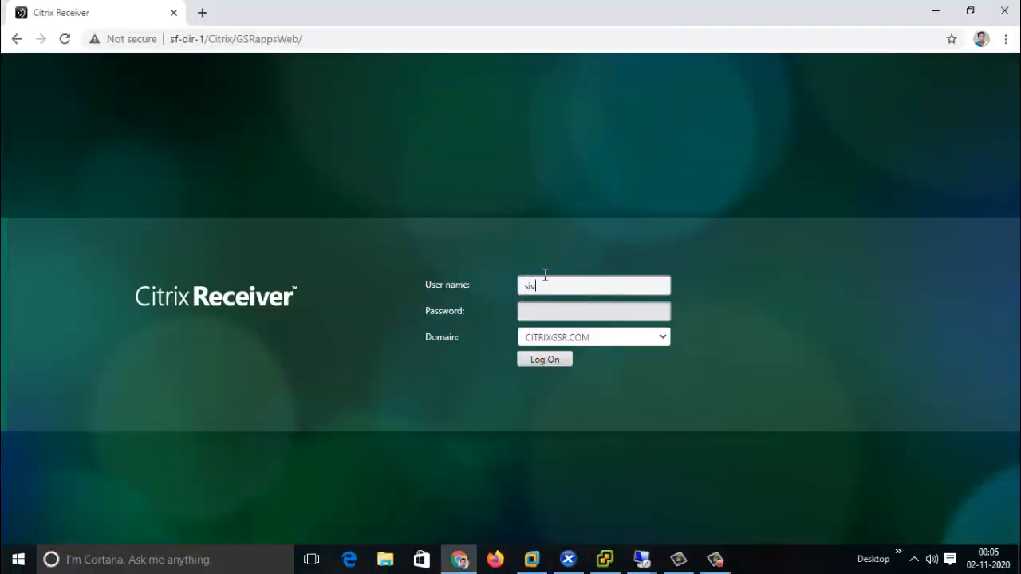
{"action": "type", "text": "a"}
{"action": "key", "text": "Tab"}
{"action": "type", "text": "*****"}
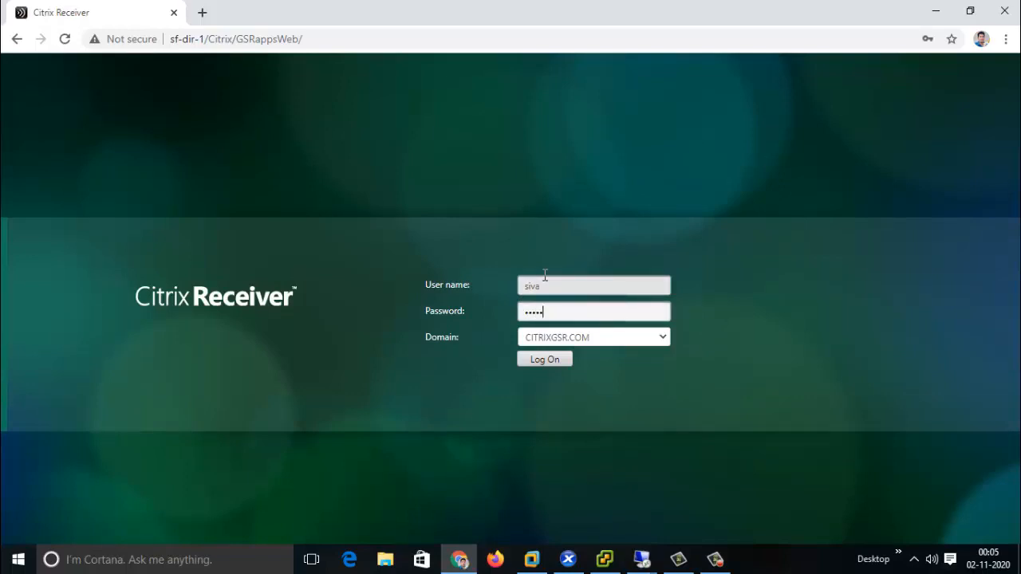
{"action": "type", "text": "****"}
{"action": "key", "text": "Return"}
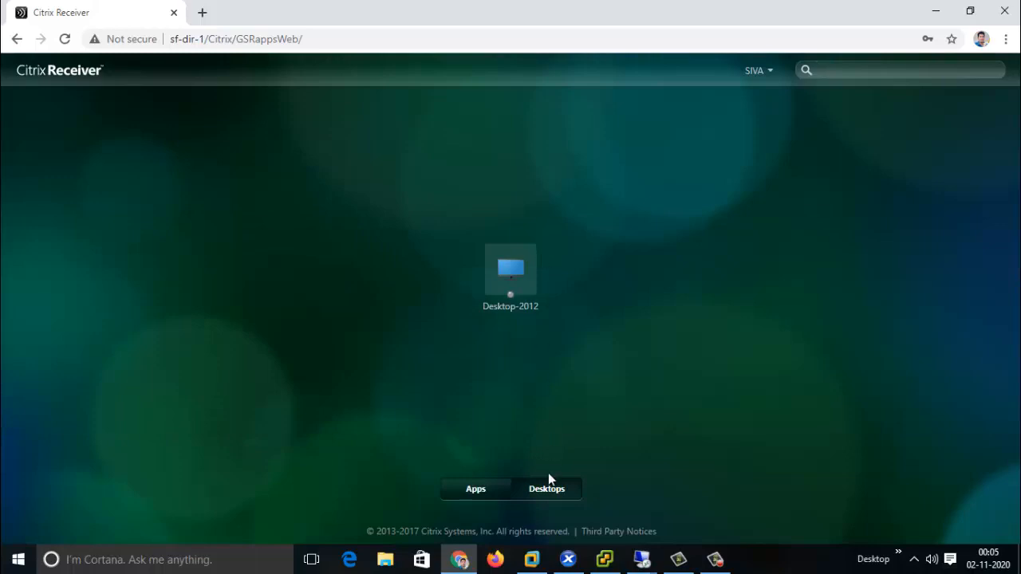
{"action": "left_click", "coordinate": [491, 491]}
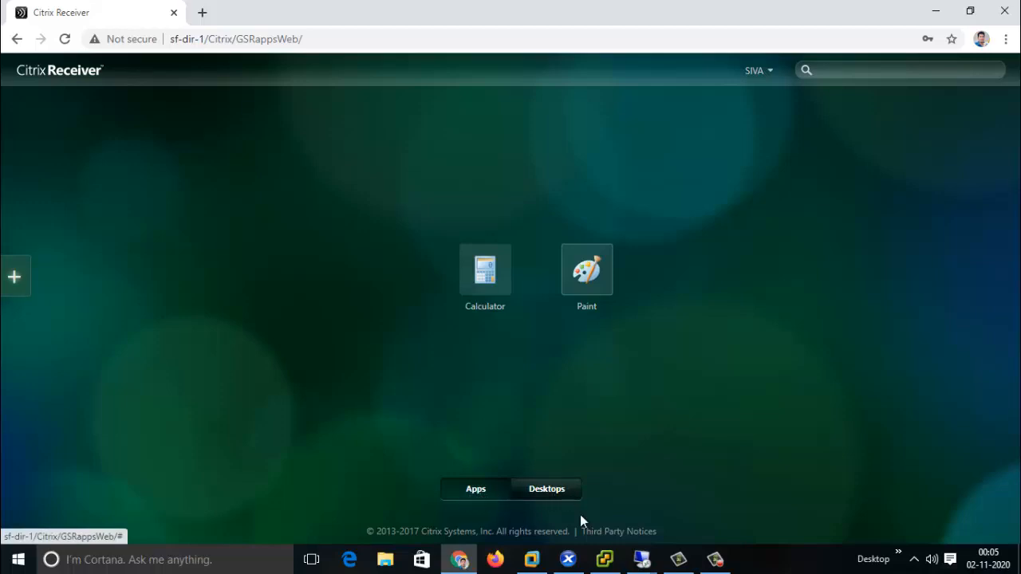
Switch to Citrix StoreFront on SF-DIR-1-C and open the delivery controller management for the GSRapps store
{"action": "left_click", "coordinate": [649, 551]}
{"action": "left_click", "coordinate": [688, 498]}
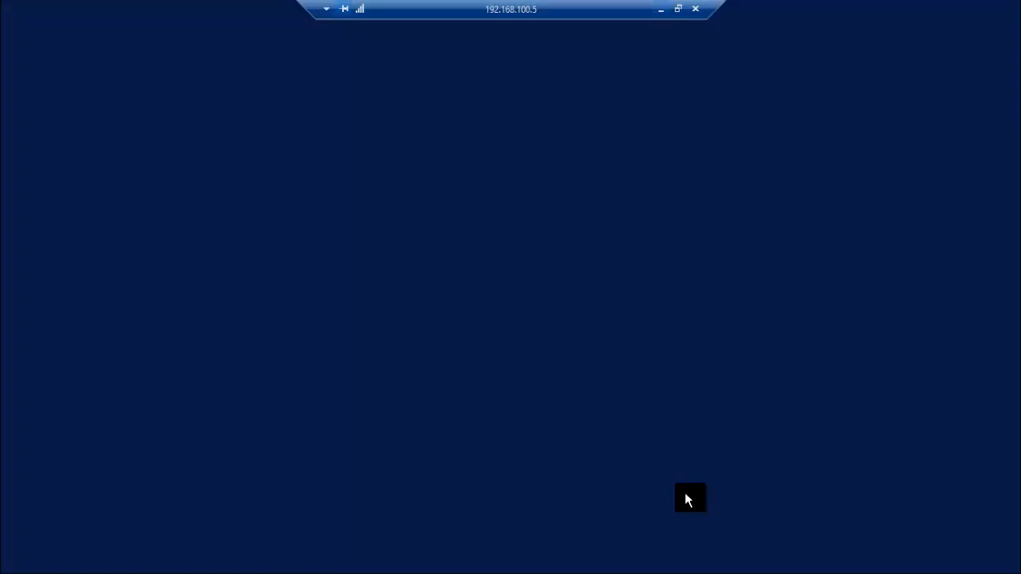
{"action": "left_click", "coordinate": [247, 561]}
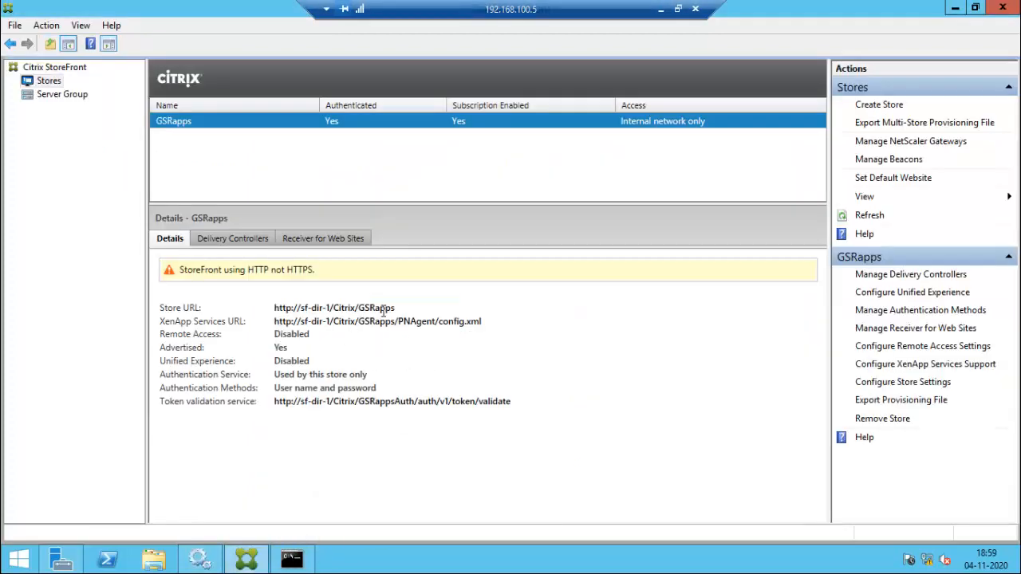
{"action": "left_click", "coordinate": [880, 279]}
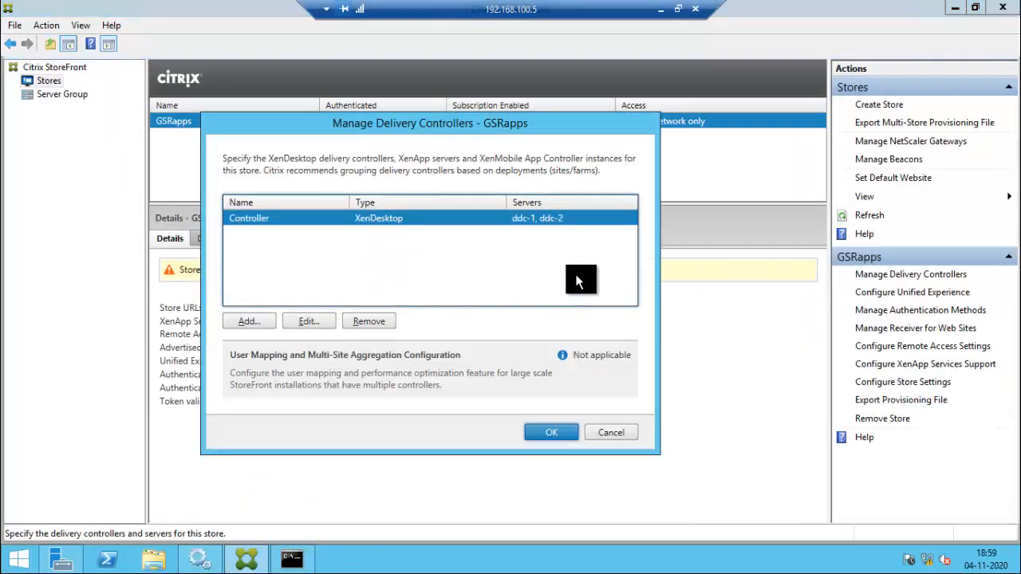
Set the port of the GSRapps delivery controller entry to 443, keeping the HTTP transport type, and save the changes
{"action": "left_click", "coordinate": [302, 321]}
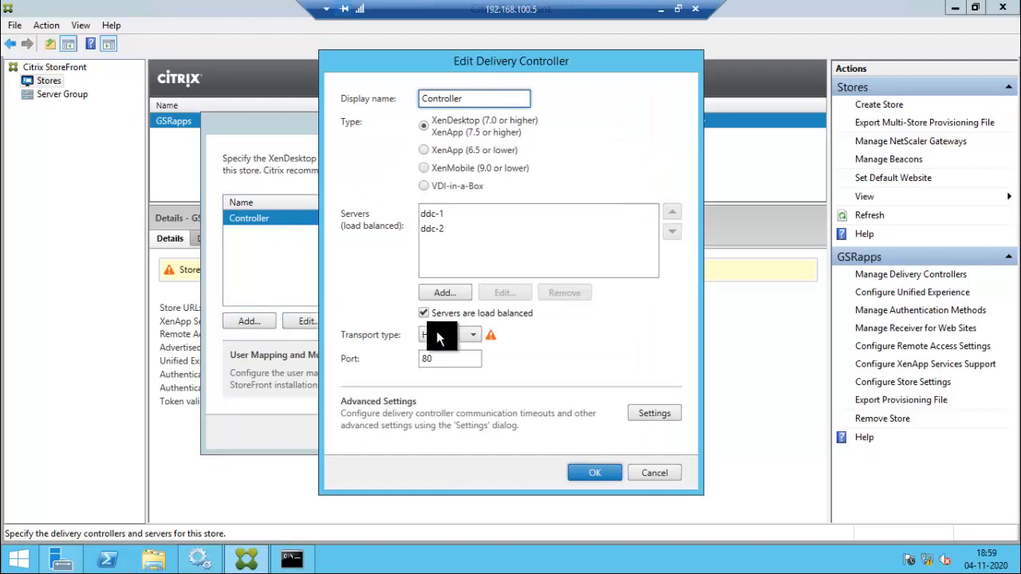
{"action": "left_click", "coordinate": [441, 359]}
{"action": "key", "text": "BackSpace"}
{"action": "key", "text": "BackSpace"}
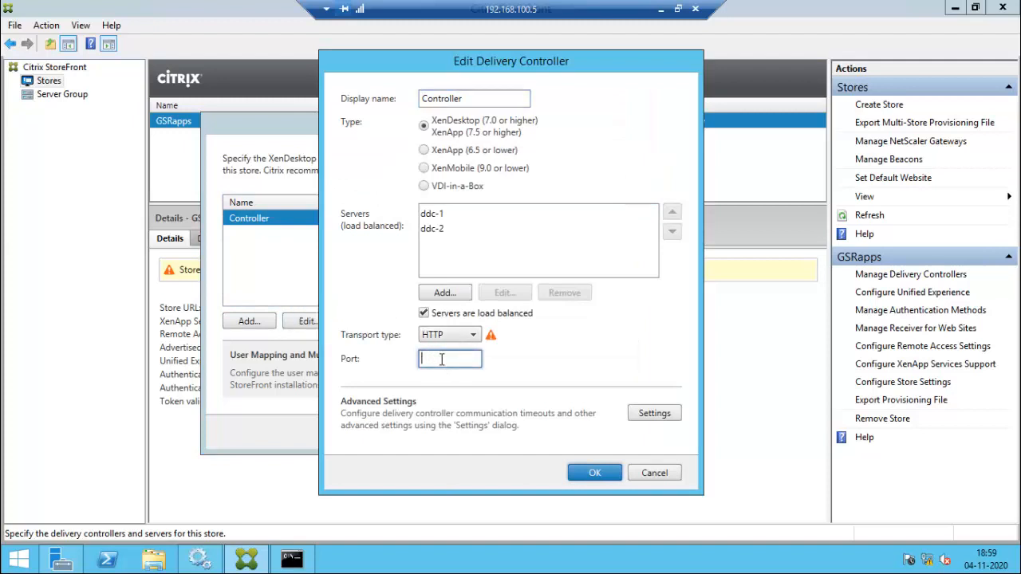
{"action": "type", "text": "443"}
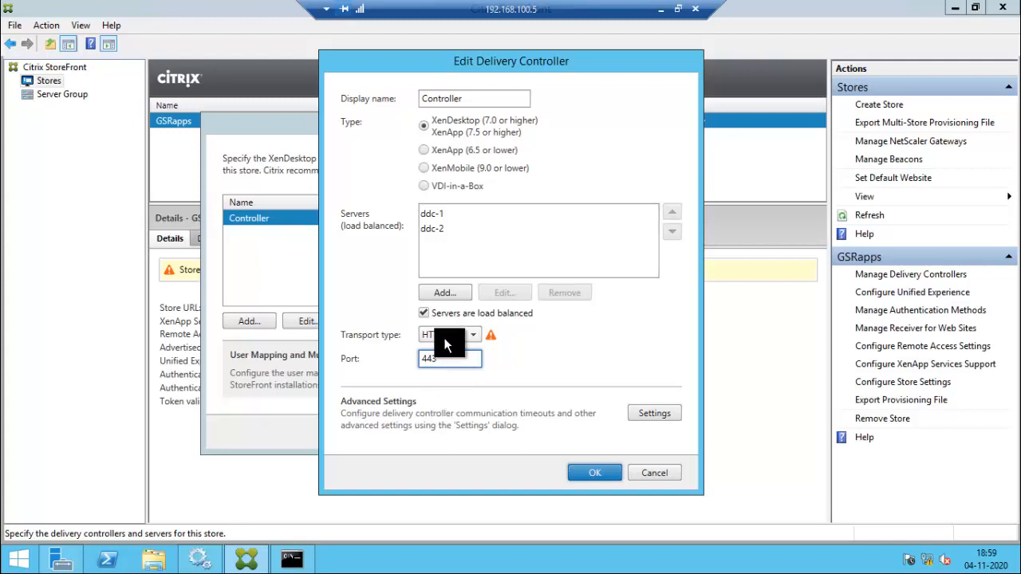
{"action": "left_click", "coordinate": [445, 344]}
{"action": "left_click", "coordinate": [517, 358]}
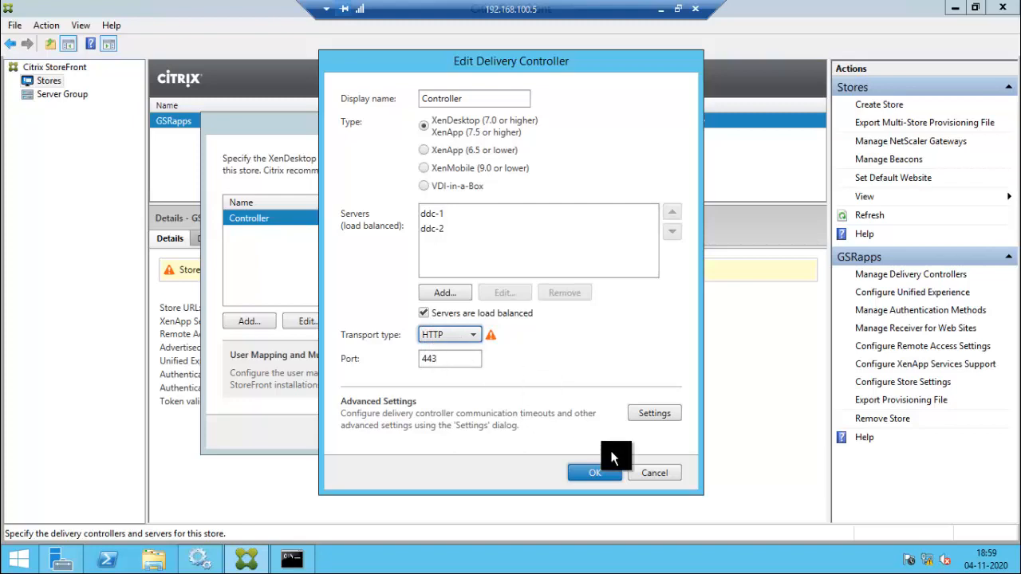
{"action": "left_click", "coordinate": [588, 474]}
{"action": "left_click", "coordinate": [554, 436]}
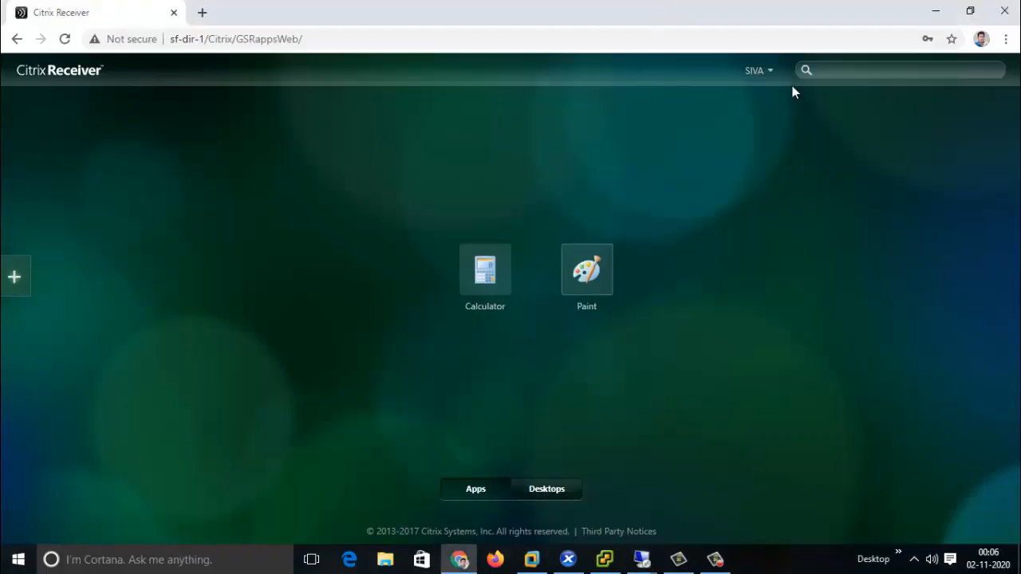
In the browser, log off from Citrix Receiver and log back on with the account's user name and password
{"action": "left_click", "coordinate": [759, 74]}
{"action": "left_click", "coordinate": [700, 127]}
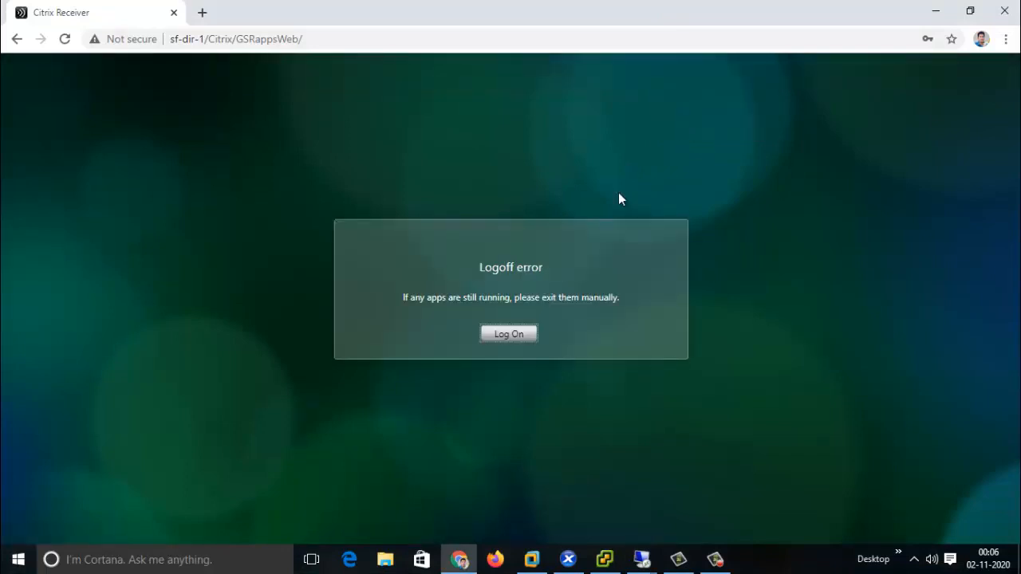
{"action": "left_click", "coordinate": [504, 333]}
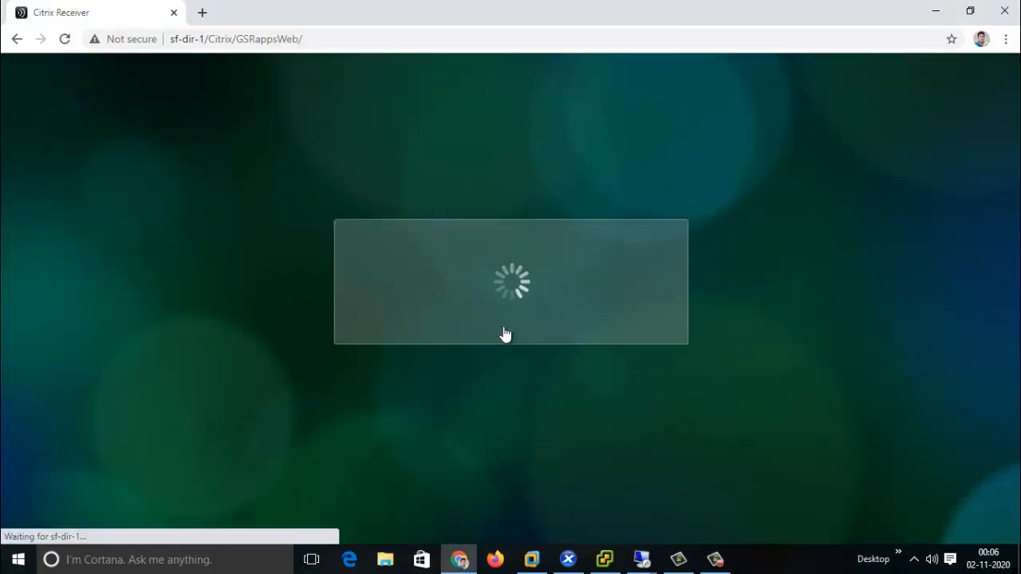
{"action": "left_click", "coordinate": [554, 295]}
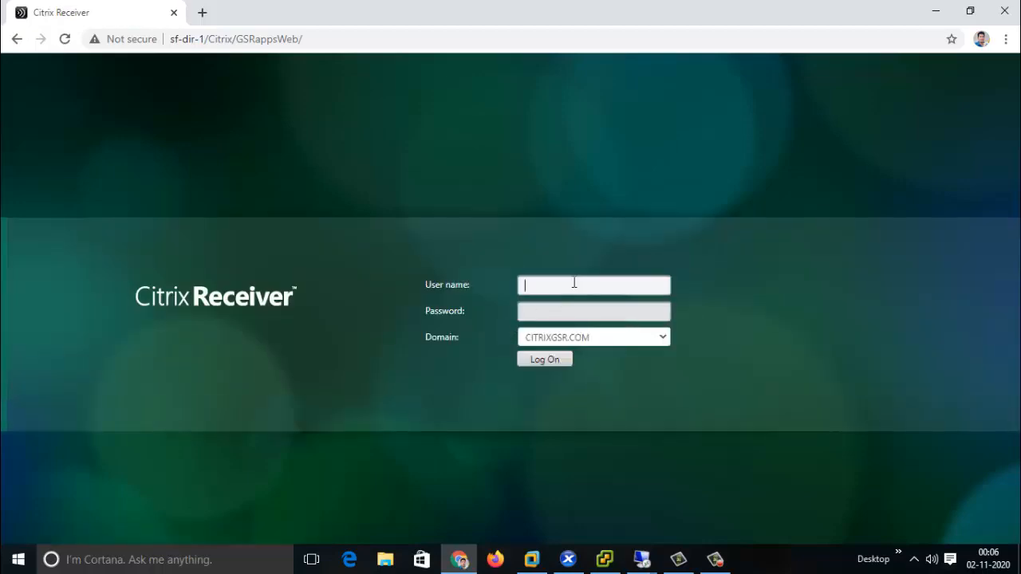
{"action": "type", "text": "siva"}
{"action": "key", "text": "Tab"}
{"action": "type", "text": "******"}
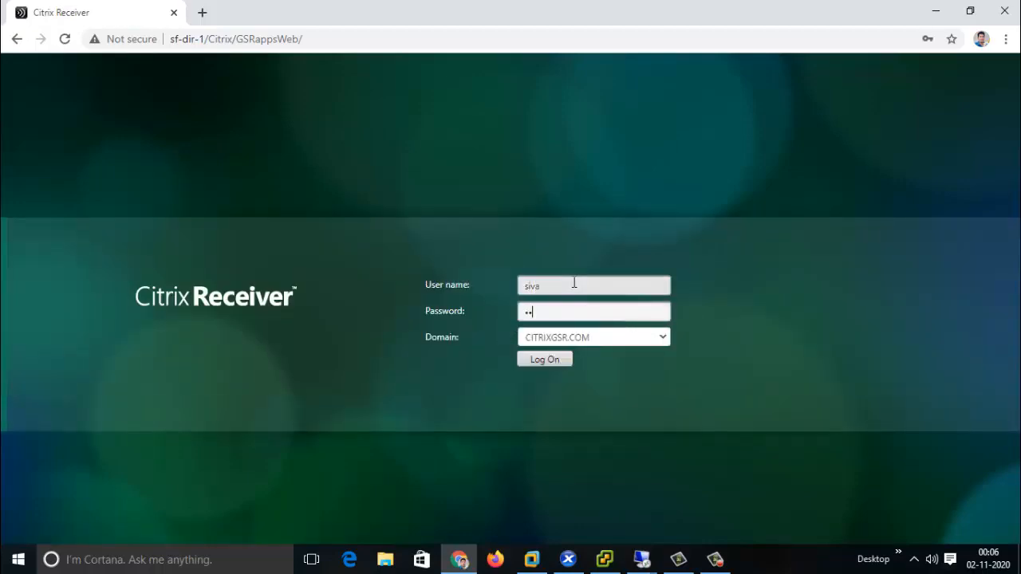
{"action": "type", "text": "***"}
{"action": "key", "text": "Return"}
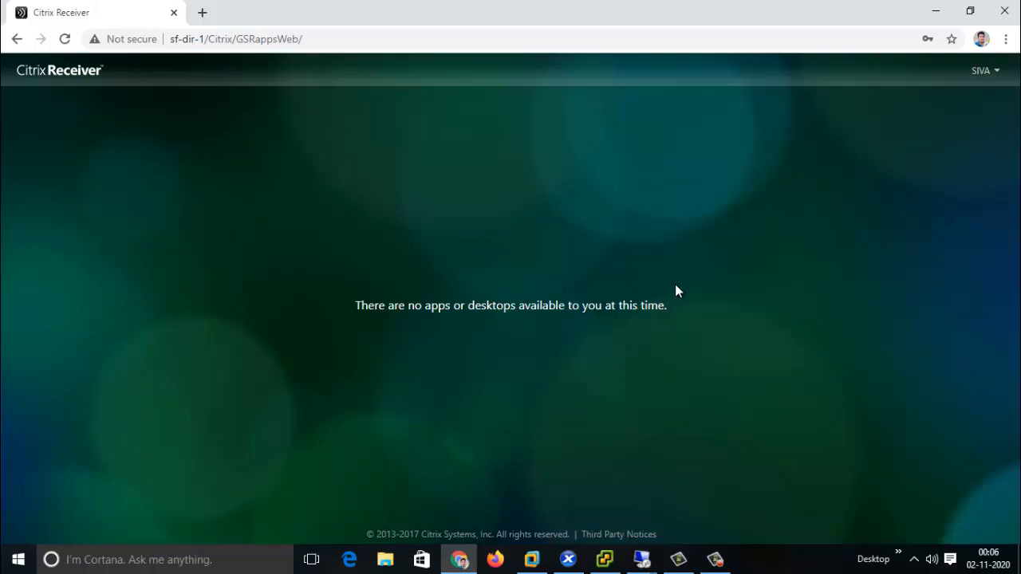
Switch to the SF-DIR-1-C remote session and set the GSRapps delivery controller's port to 80, saving the changes
{"action": "left_click", "coordinate": [642, 558]}
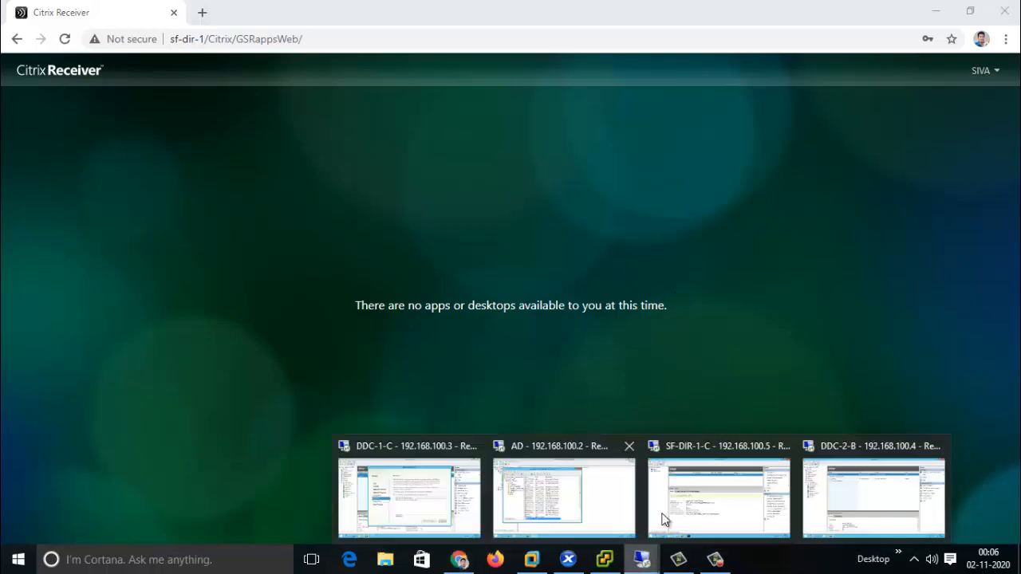
{"action": "left_click", "coordinate": [668, 482]}
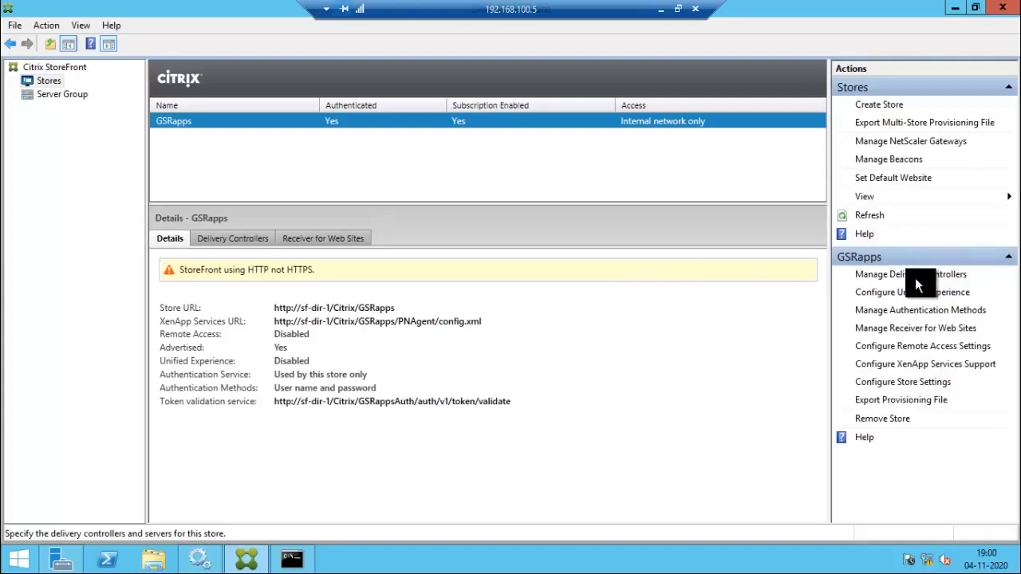
{"action": "left_click", "coordinate": [915, 277]}
{"action": "left_click", "coordinate": [312, 320]}
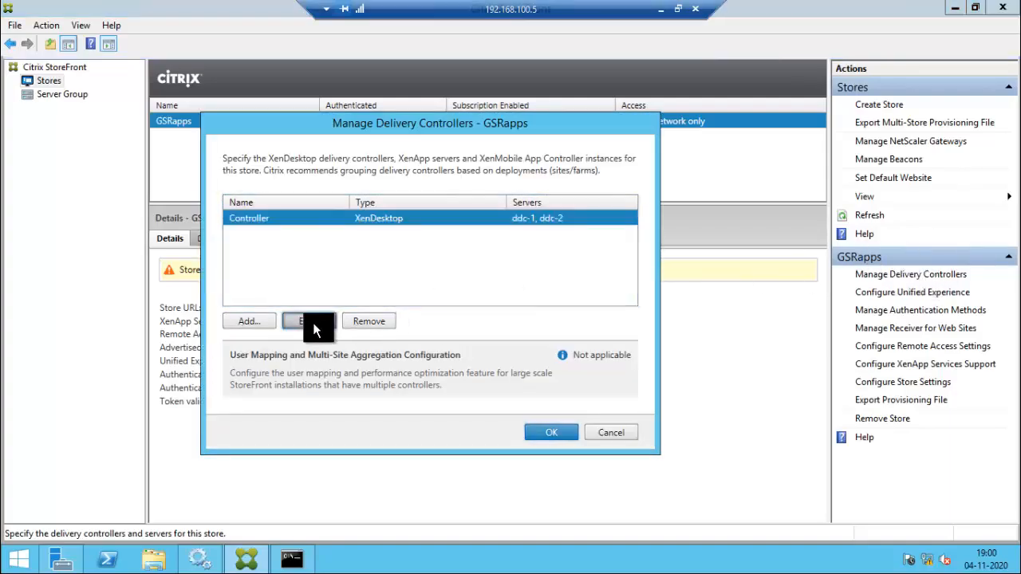
{"action": "left_click", "coordinate": [444, 358]}
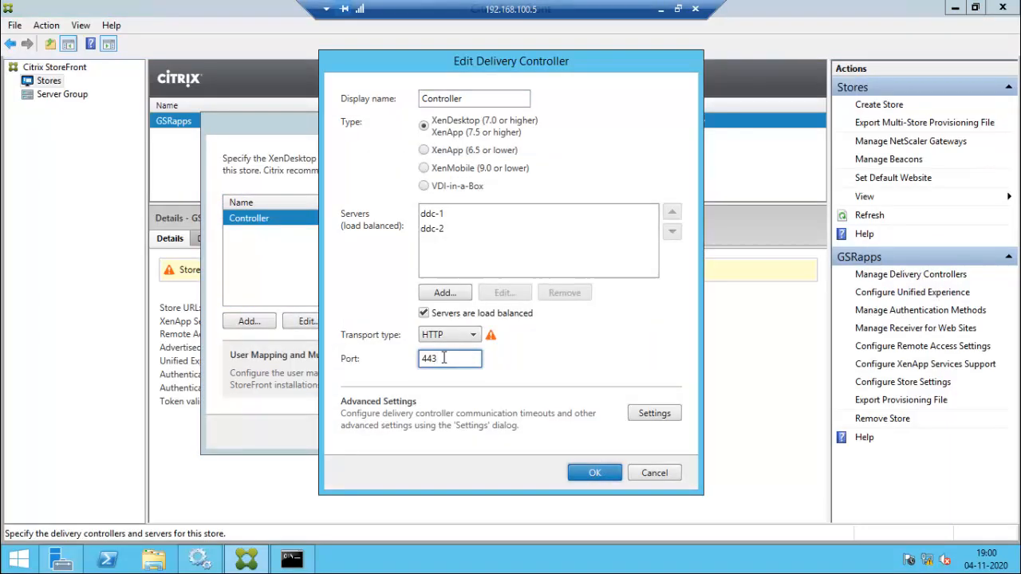
{"action": "key", "text": "BackSpace"}
{"action": "key", "text": "BackSpace"}
{"action": "key", "text": "BackSpace"}
{"action": "type", "text": "80"}
{"action": "left_click", "coordinate": [586, 473]}
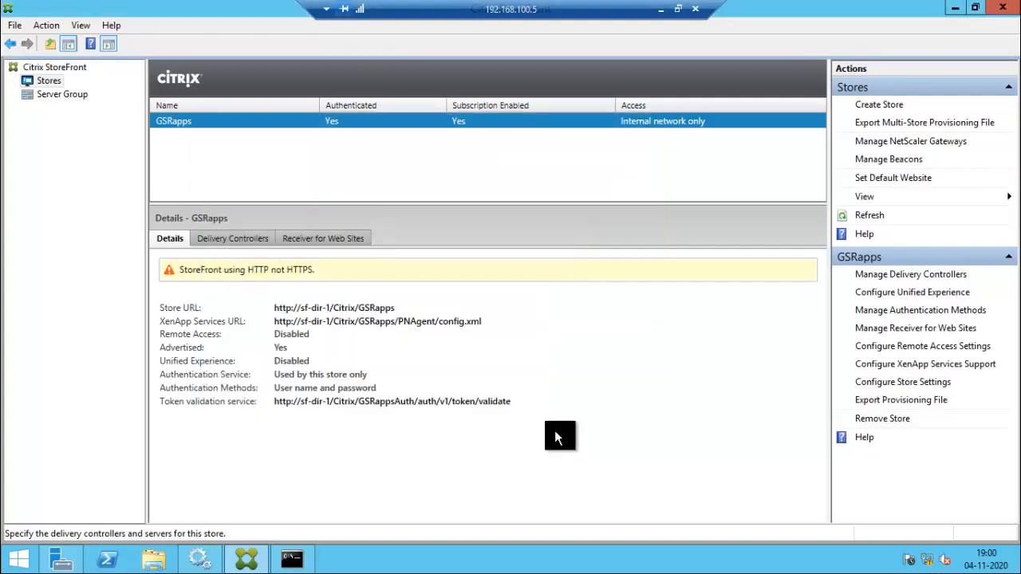
Return to Citrix Receiver in the browser, log on again with the user name and password, and check the Apps and Desktops views
{"action": "left_click", "coordinate": [661, 10]}
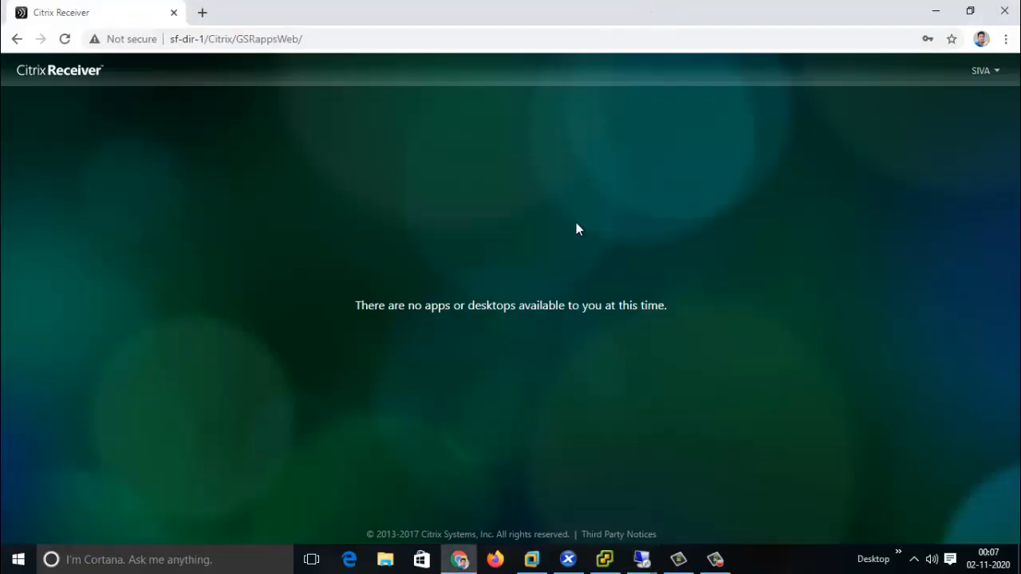
{"action": "left_click", "coordinate": [976, 71]}
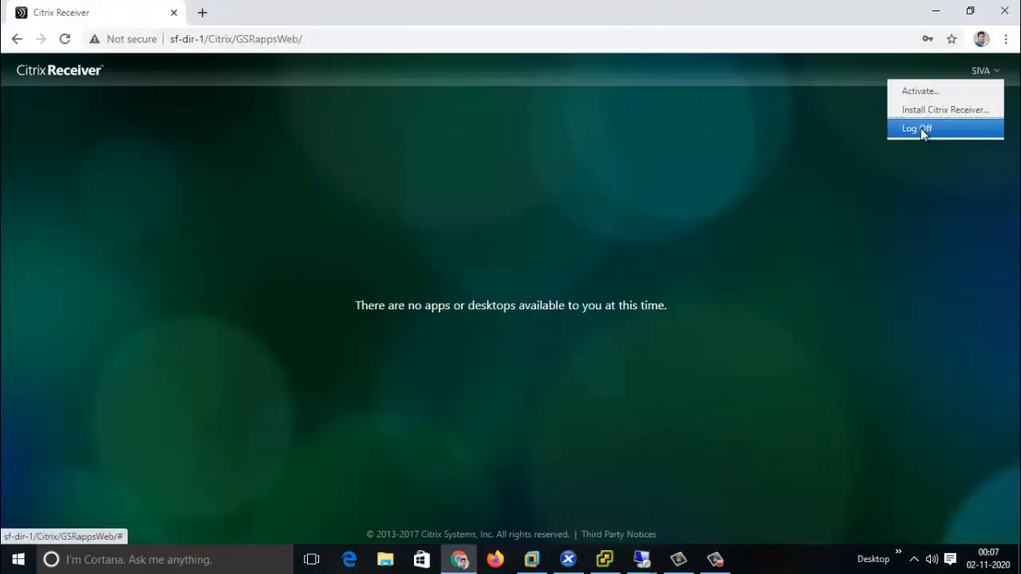
{"action": "left_click", "coordinate": [920, 130]}
{"action": "left_click", "coordinate": [512, 307]}
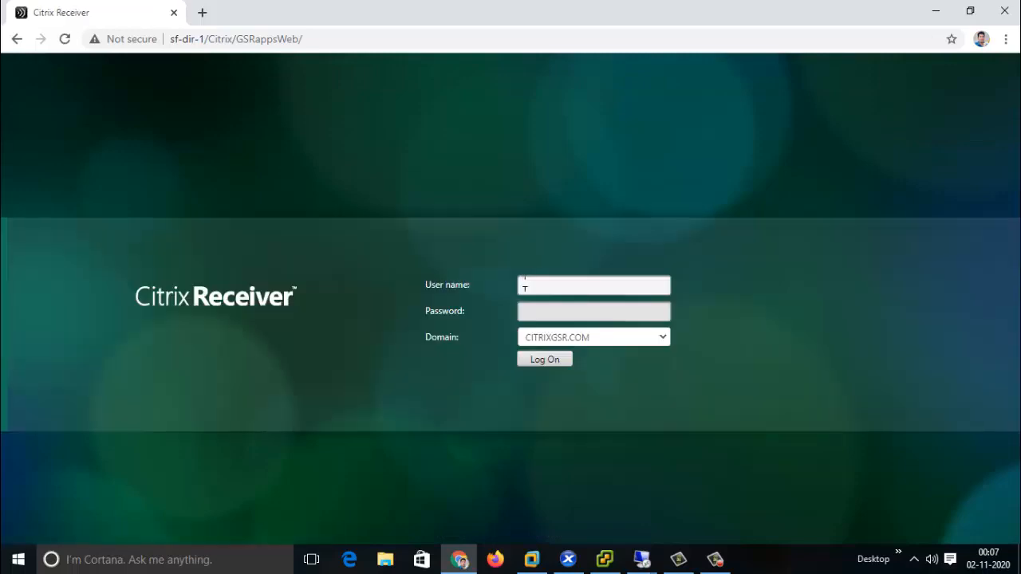
{"action": "type", "text": "siva"}
{"action": "key", "text": "Tab"}
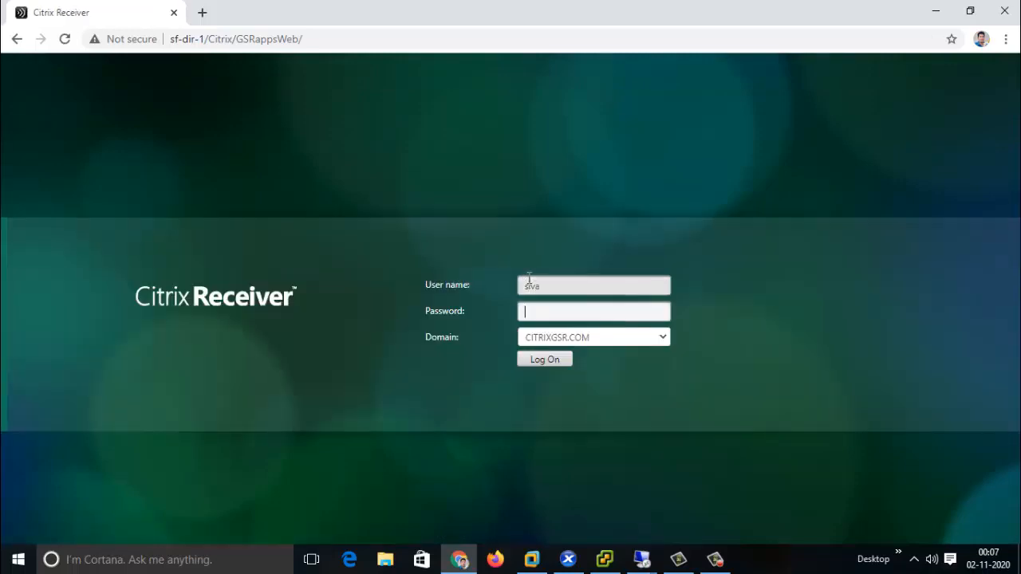
{"action": "type", "text": "••••••••"}
{"action": "key", "text": "Return"}
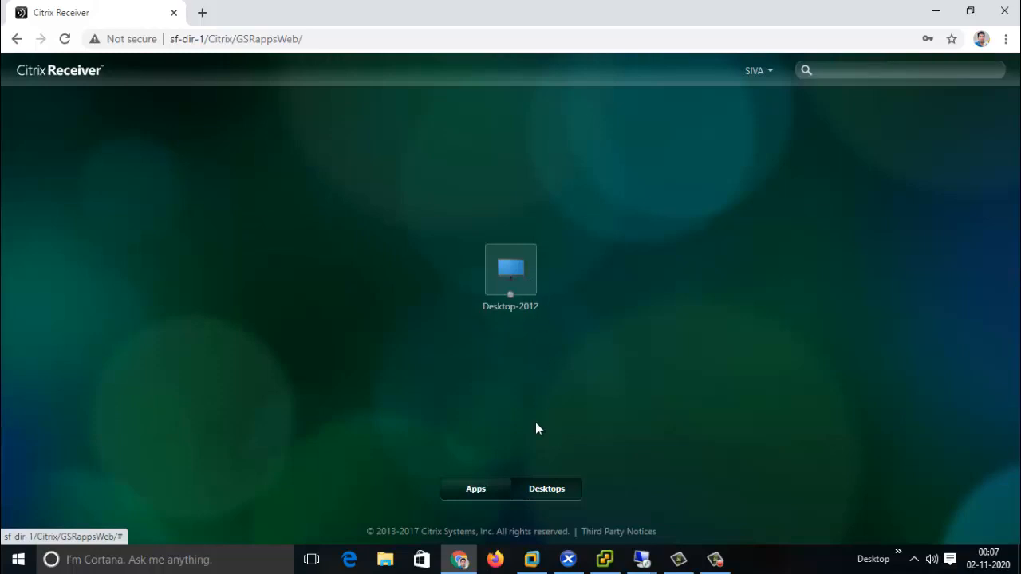
{"action": "left_click", "coordinate": [476, 489]}
{"action": "left_click", "coordinate": [536, 488]}
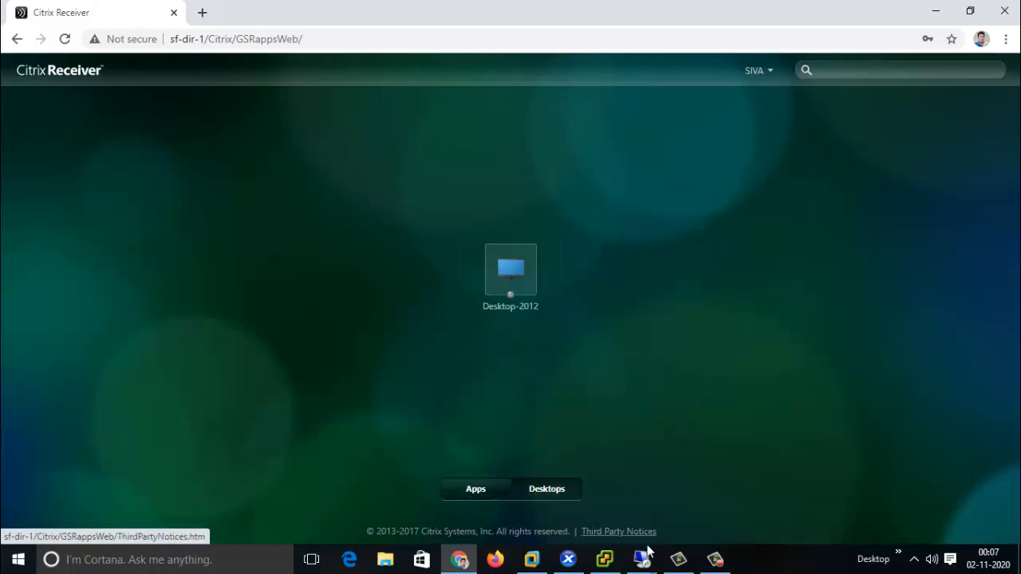
Switch to Services on SF-DIR-1-C and stop the Citrix Configuration Replication service
{"action": "mouse_move", "coordinate": [646, 556]}
{"action": "left_click", "coordinate": [692, 507]}
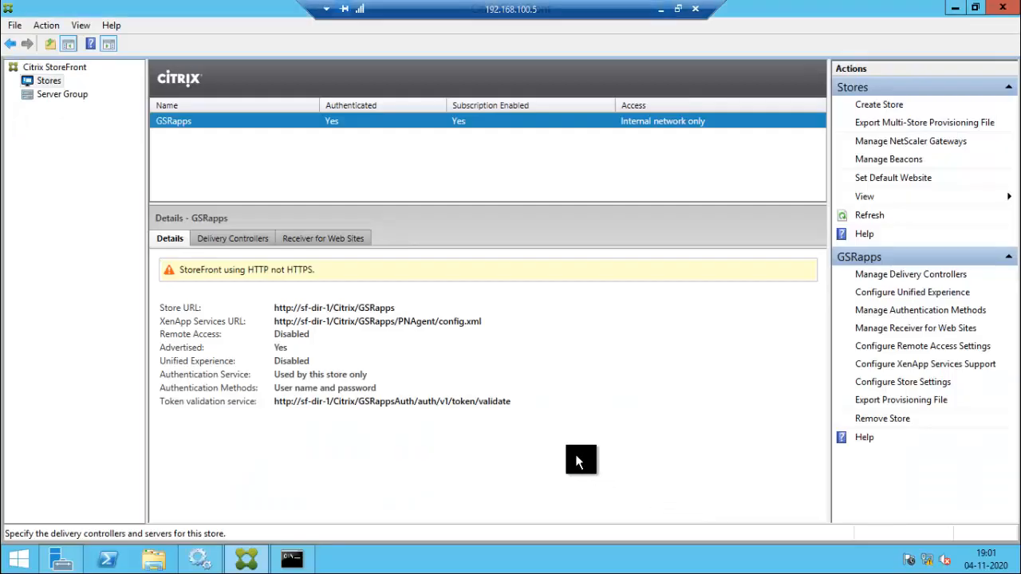
{"action": "left_click", "coordinate": [213, 563]}
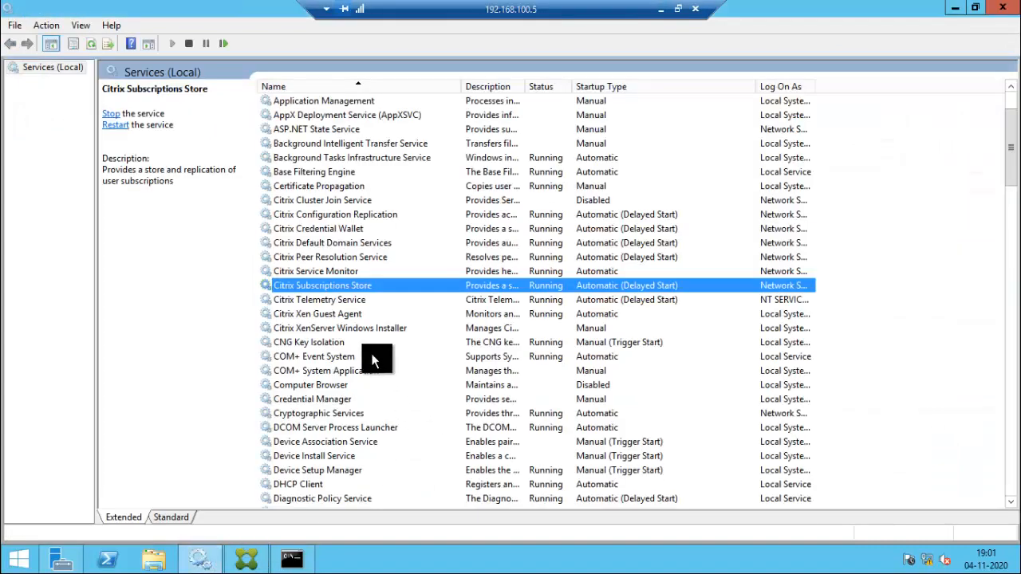
{"action": "left_click", "coordinate": [338, 256]}
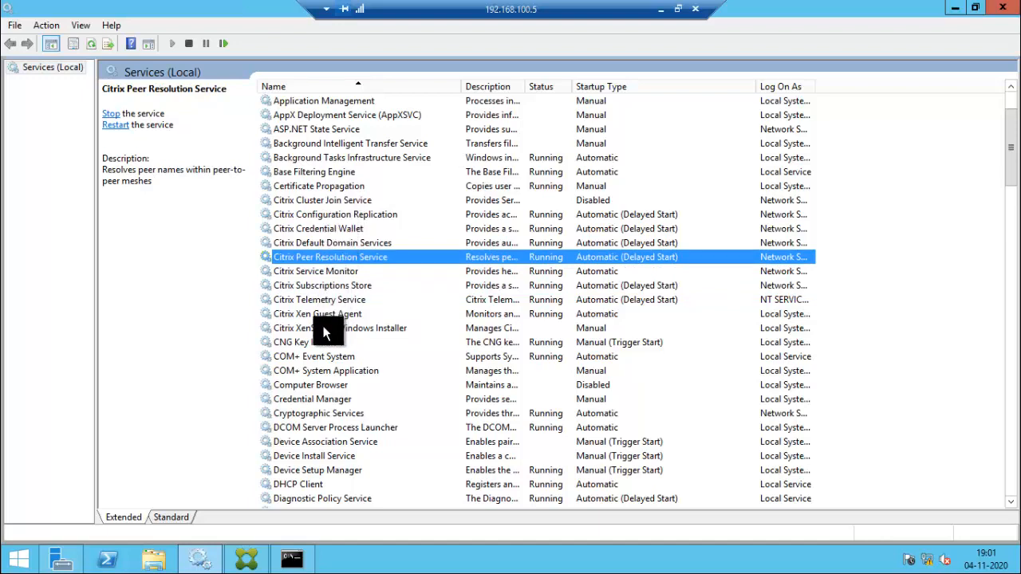
{"action": "left_click", "coordinate": [350, 216]}
{"action": "right_click", "coordinate": [351, 212]}
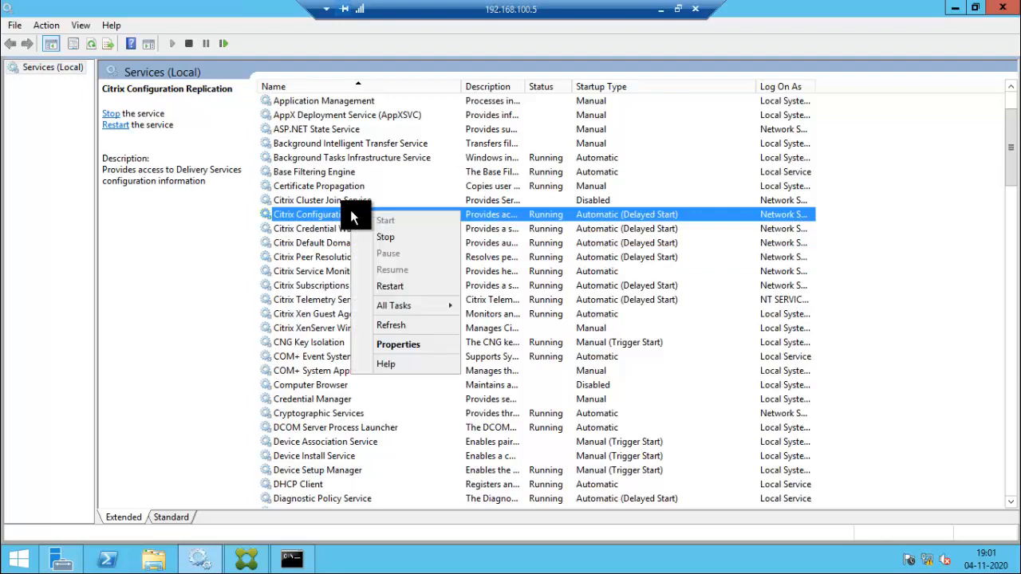
{"action": "left_click", "coordinate": [373, 236]}
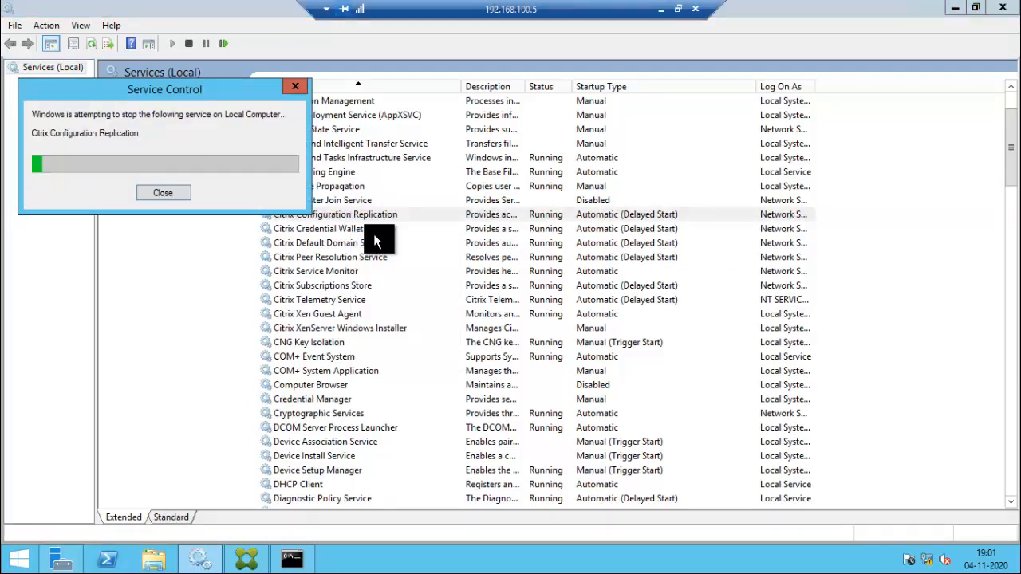
Switch to Citrix StoreFront and refresh the Server Group to examine the synchronization status of its servers
{"action": "left_click", "coordinate": [255, 553]}
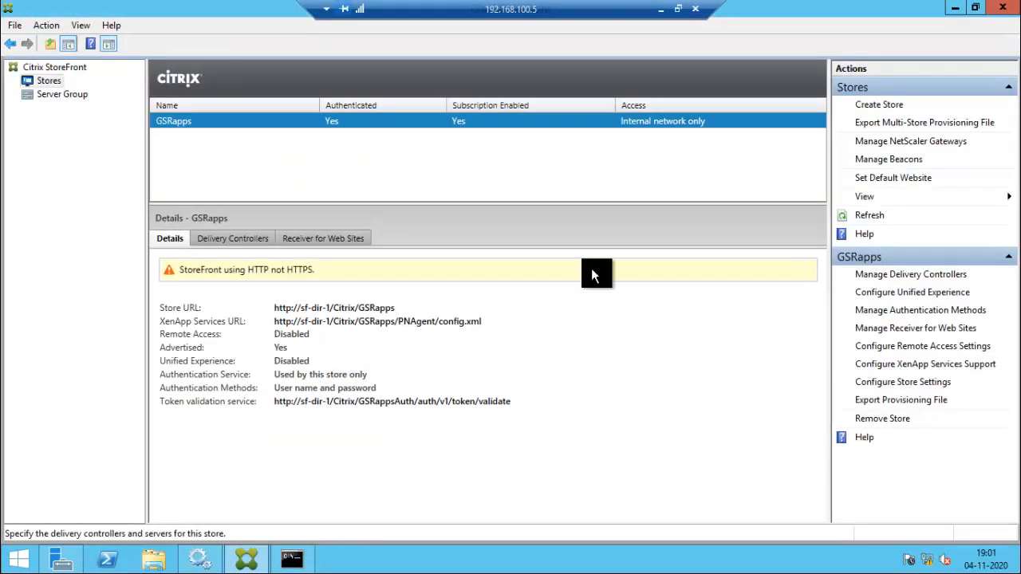
{"action": "left_click", "coordinate": [69, 94]}
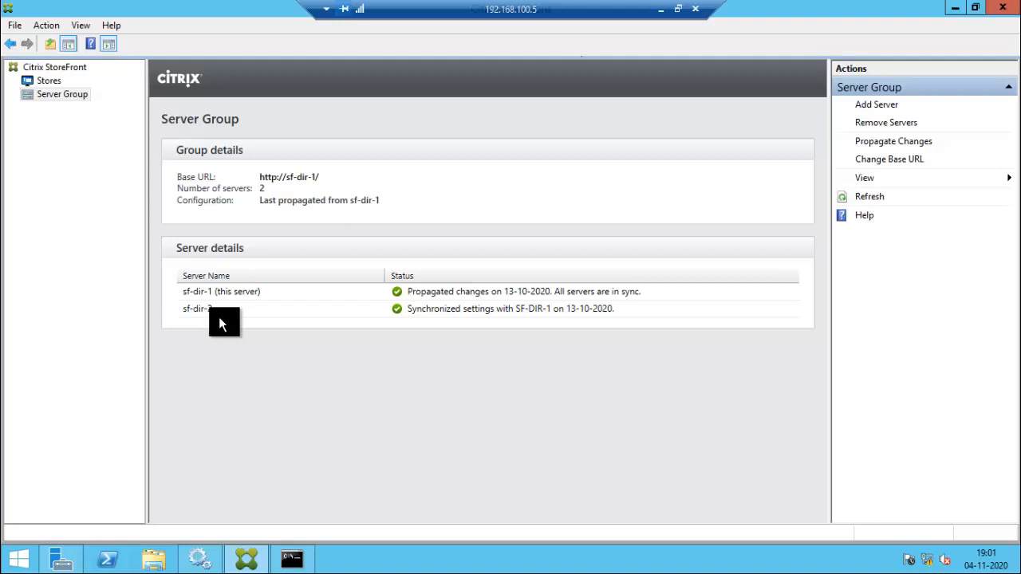
{"action": "left_click", "coordinate": [874, 198]}
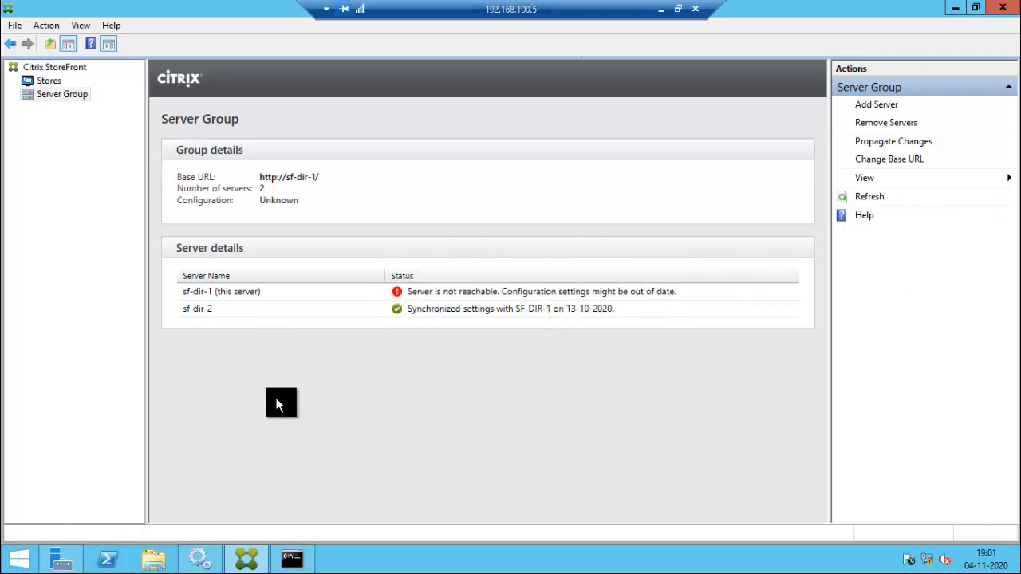
{"action": "left_click", "coordinate": [206, 542]}
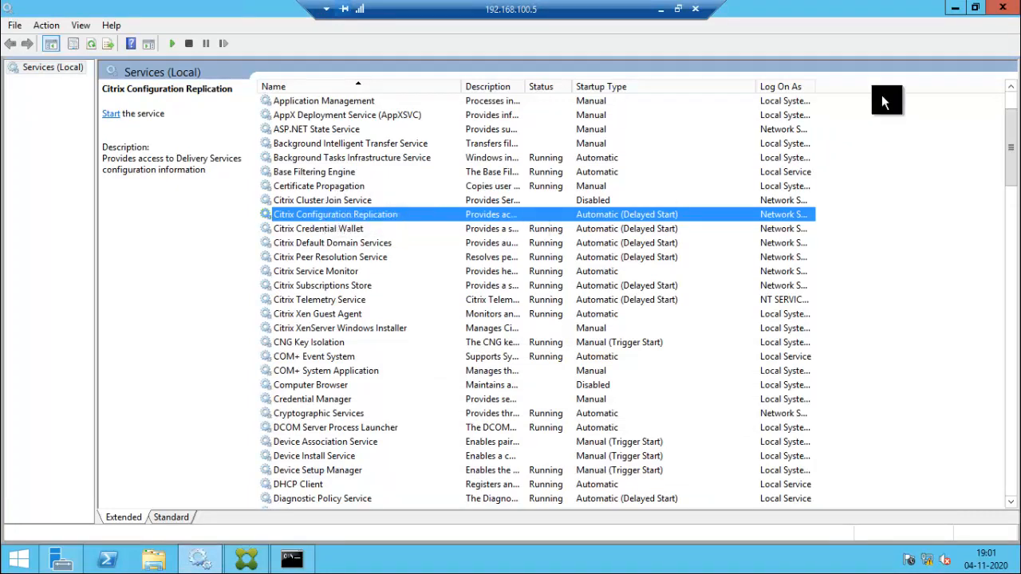
{"action": "left_click", "coordinate": [953, 10]}
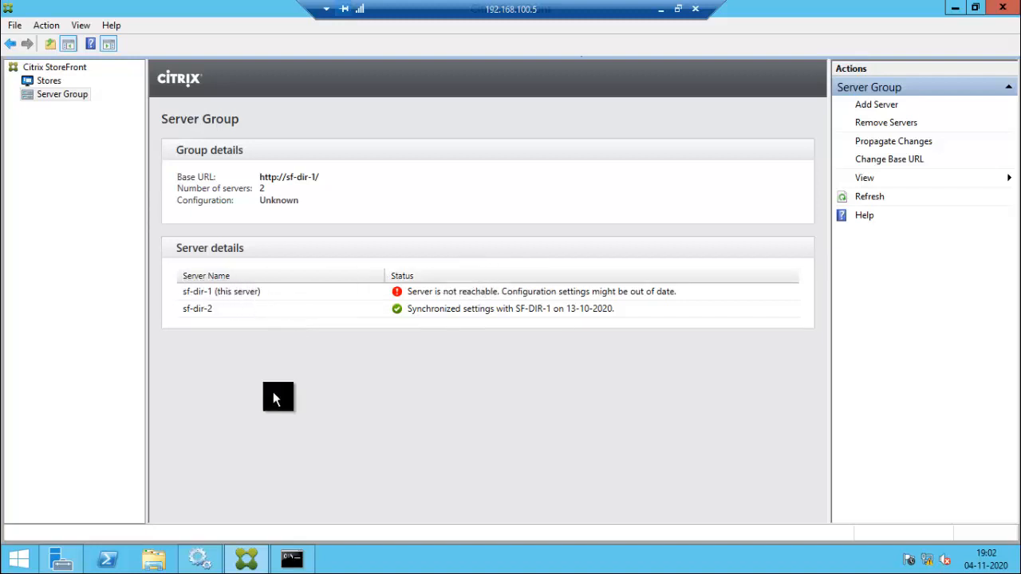
Back in Services, start the Citrix Configuration Replication service
{"action": "left_click", "coordinate": [206, 557]}
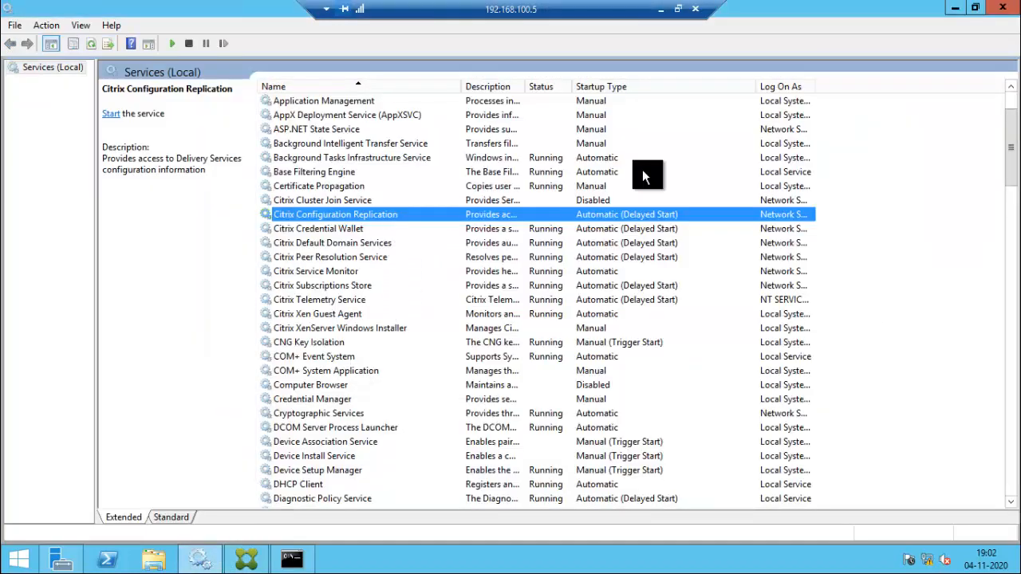
{"action": "right_click", "coordinate": [397, 214]}
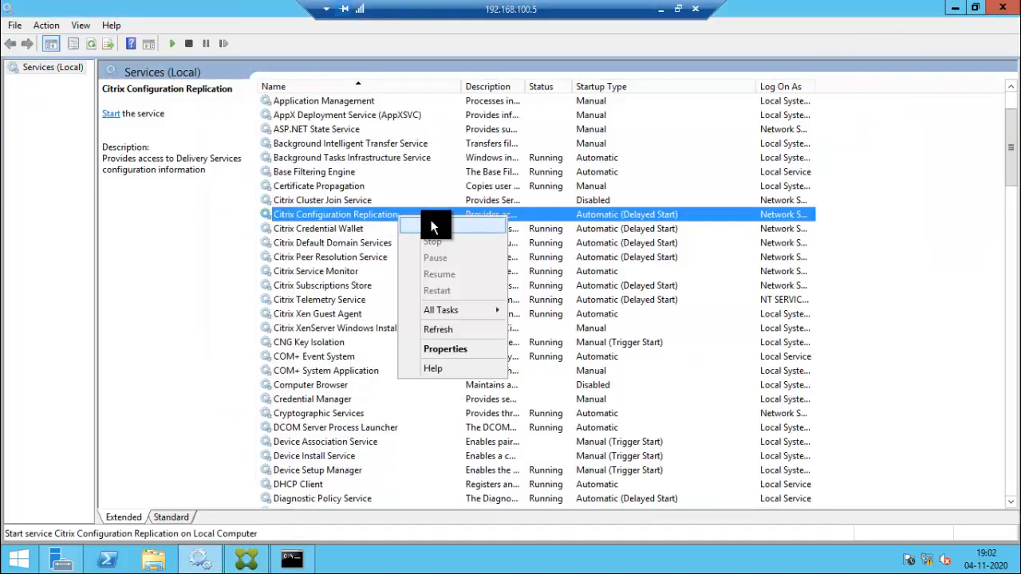
{"action": "left_click", "coordinate": [429, 224]}
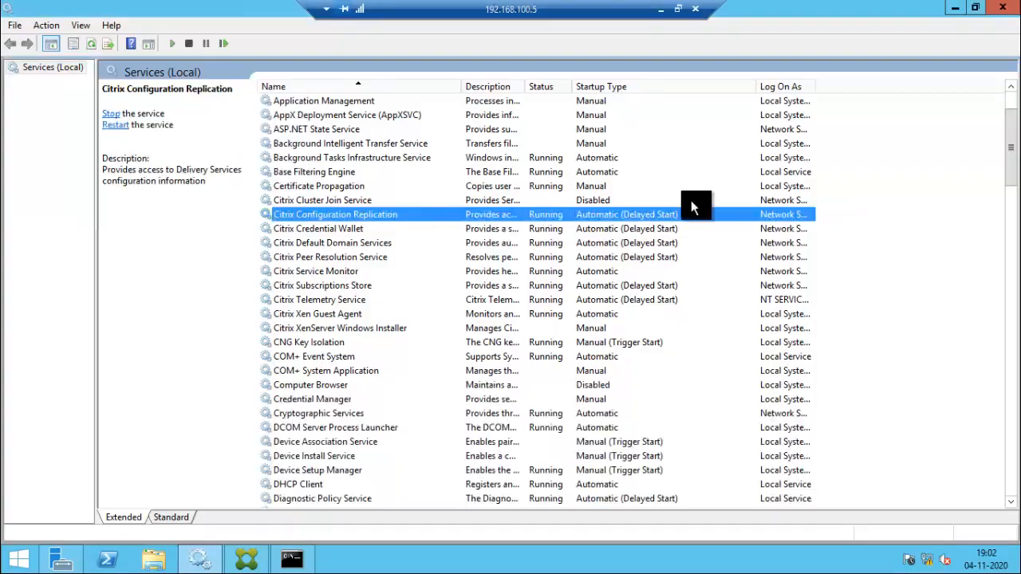